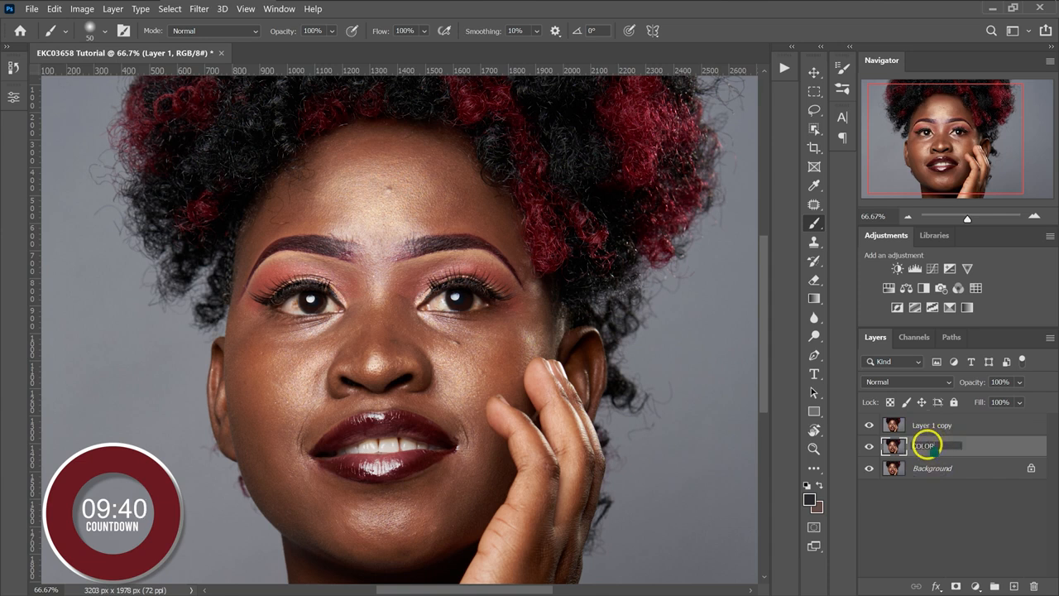
Rename the Layer 1 copy layer as TEXTURE and deselect the layers.
double_click(944, 423)
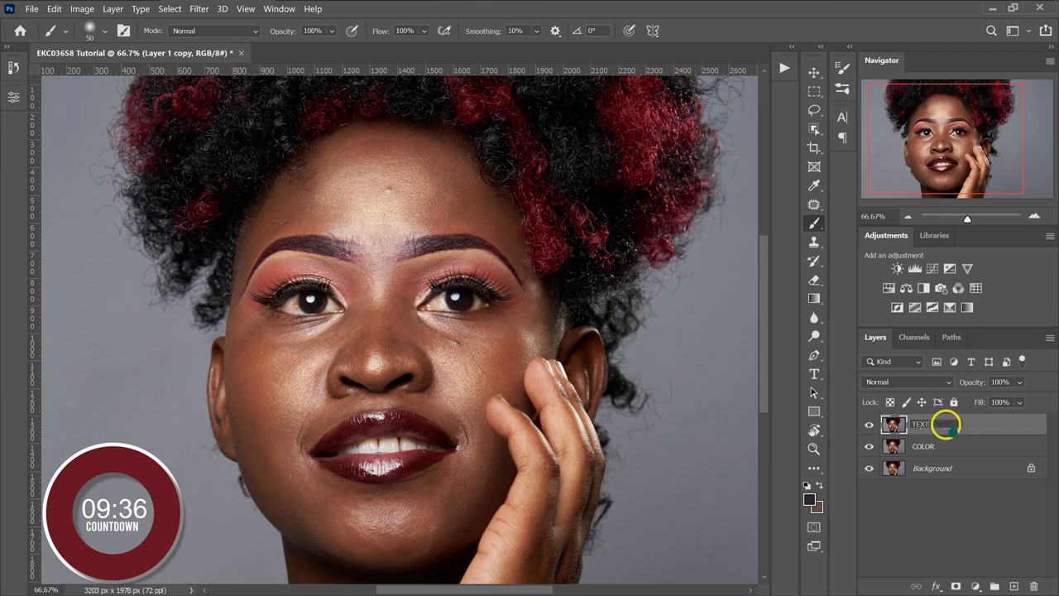
type("TEXTURE")
left_click(952, 519)
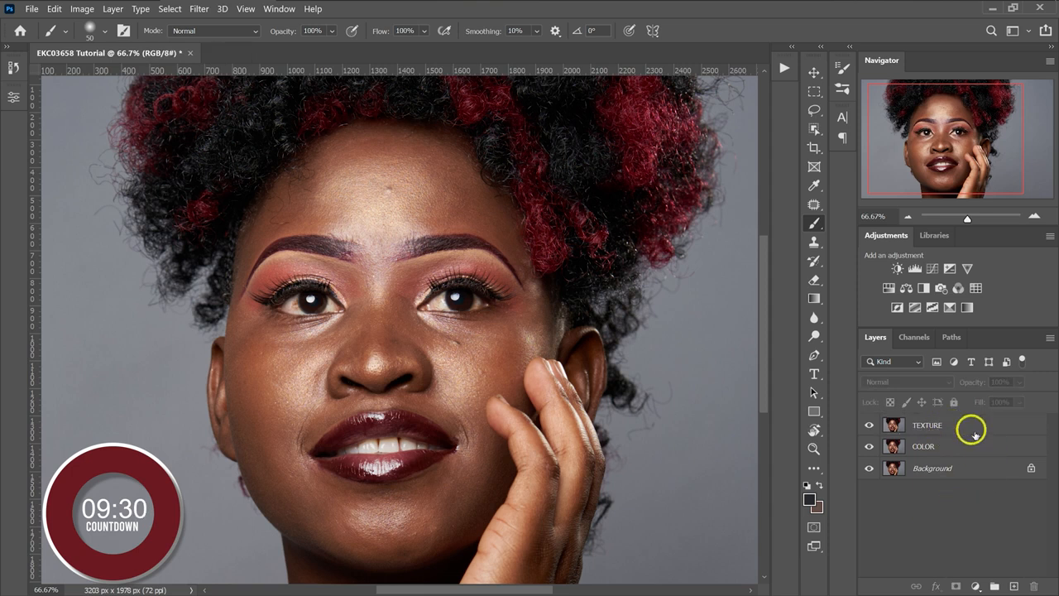
Hide the Texture layer and open the Dust & Scratches filter for the Color layer.
left_click(869, 426)
left_click(933, 446)
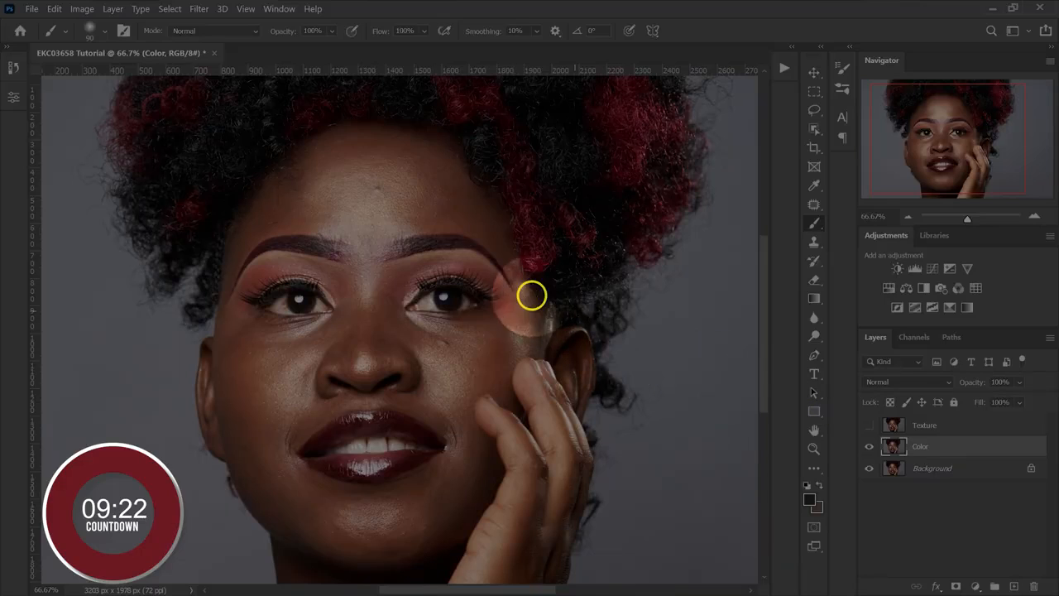
left_click(200, 12)
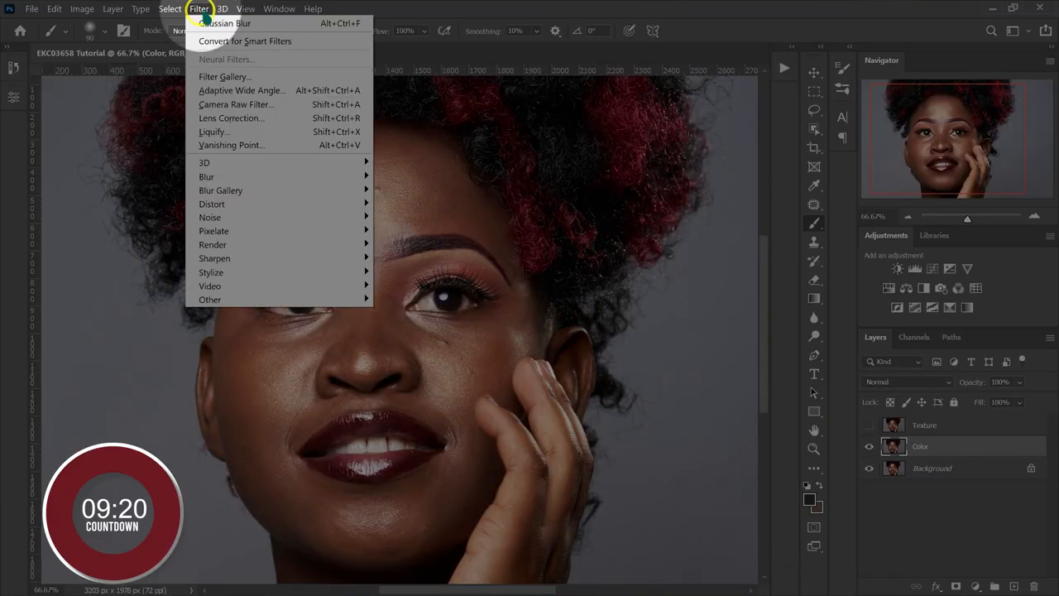
mouse_move(218, 221)
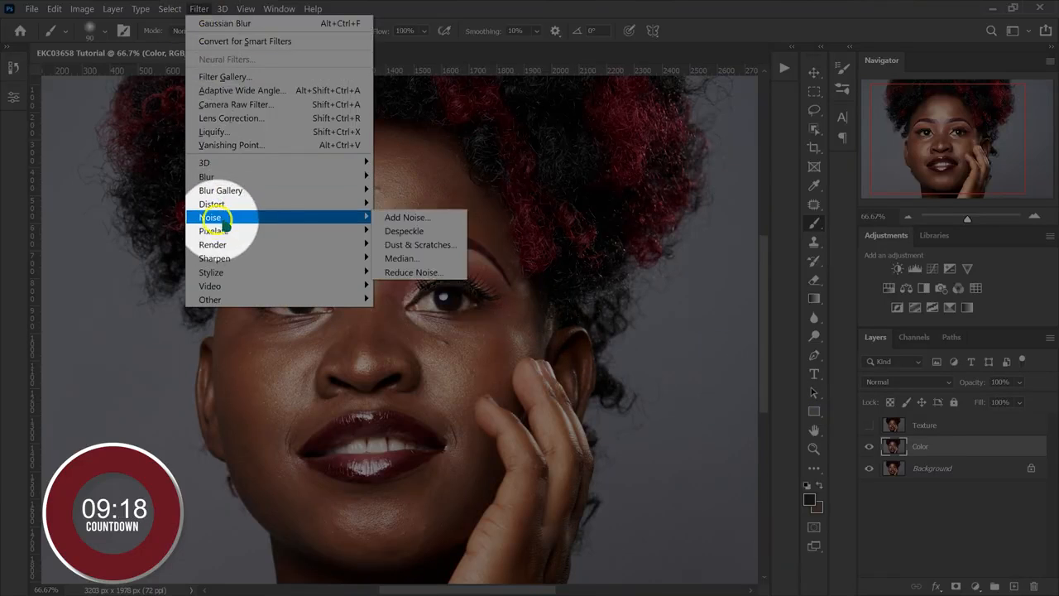
left_click(418, 245)
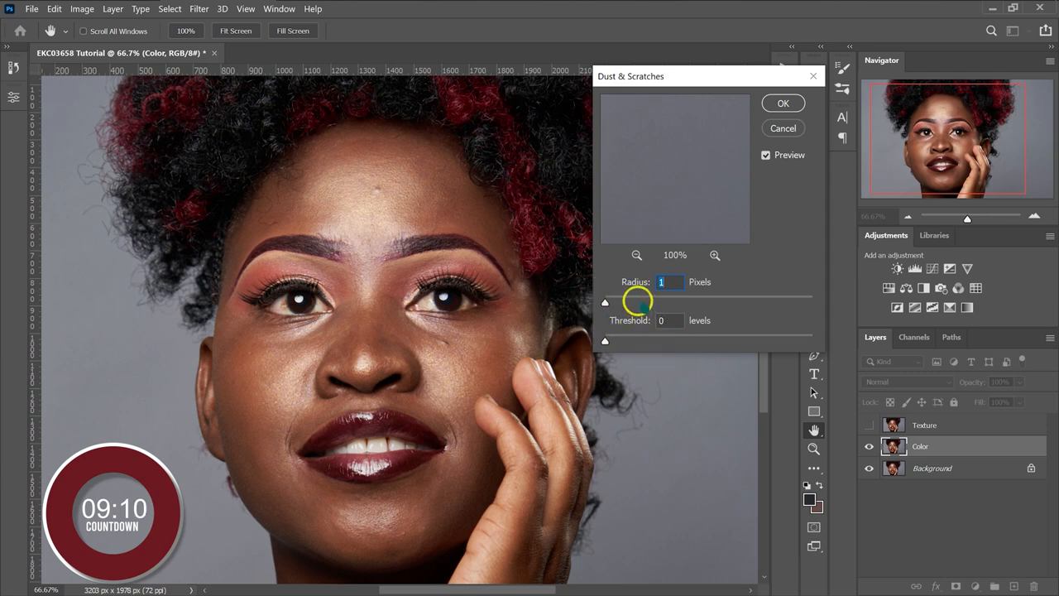
Centre the filter preview on the cheek skin below the eye and set the Dust & Scratches radius to 10 pixels.
left_click(318, 358)
left_click(411, 350)
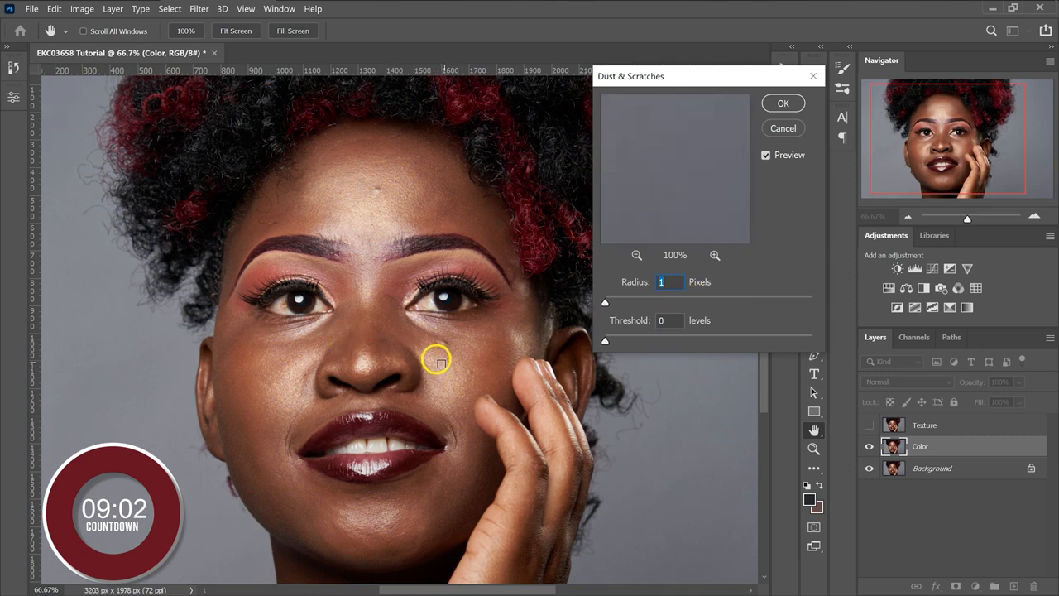
left_click(450, 362)
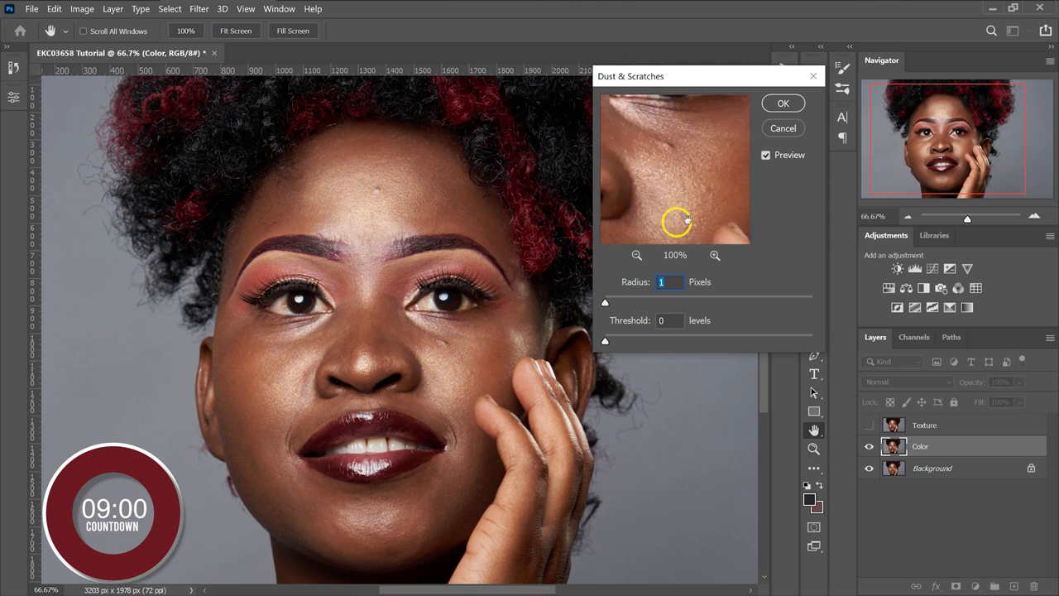
left_click_drag(670, 156, 699, 186)
left_click(605, 303)
left_click_drag(607, 303, 615, 303)
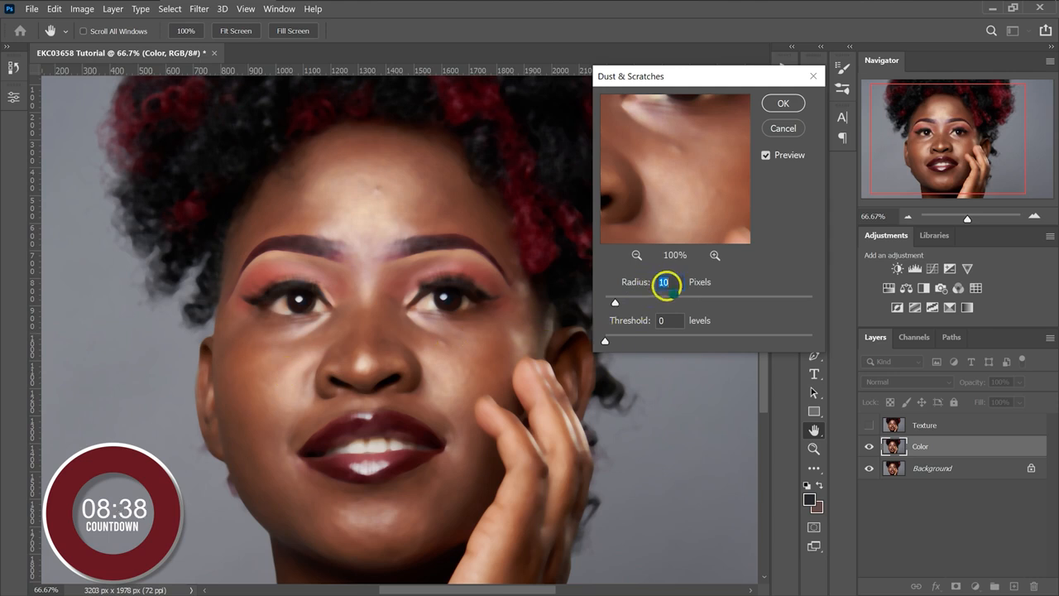
Try stronger Dust & Scratches radii of 44 and 23 pixels while checking the cheek skin in the preview.
left_click_drag(615, 301, 653, 301)
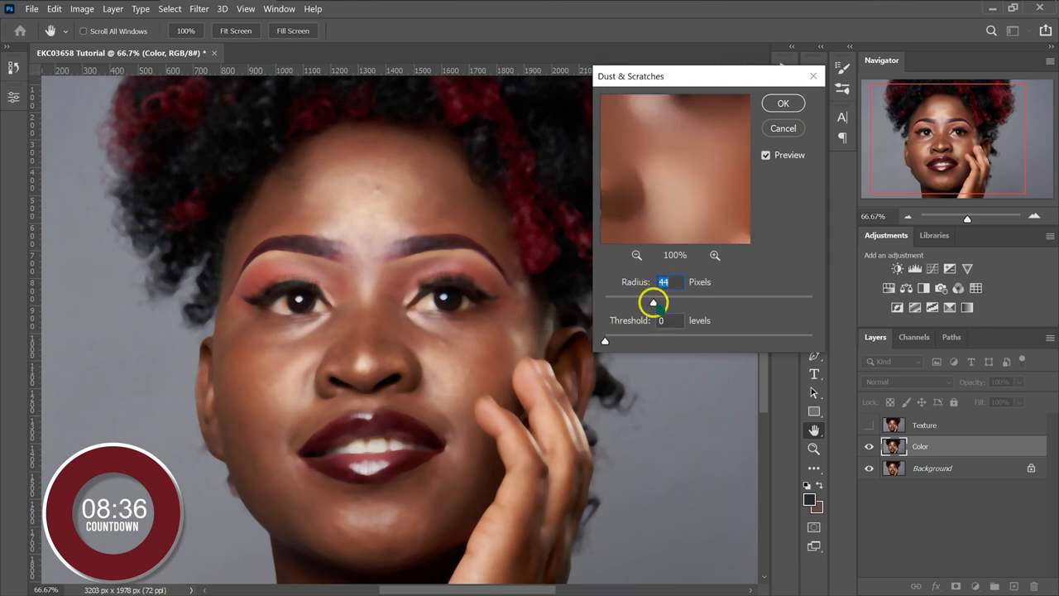
left_click_drag(665, 161, 678, 174)
left_click(329, 362)
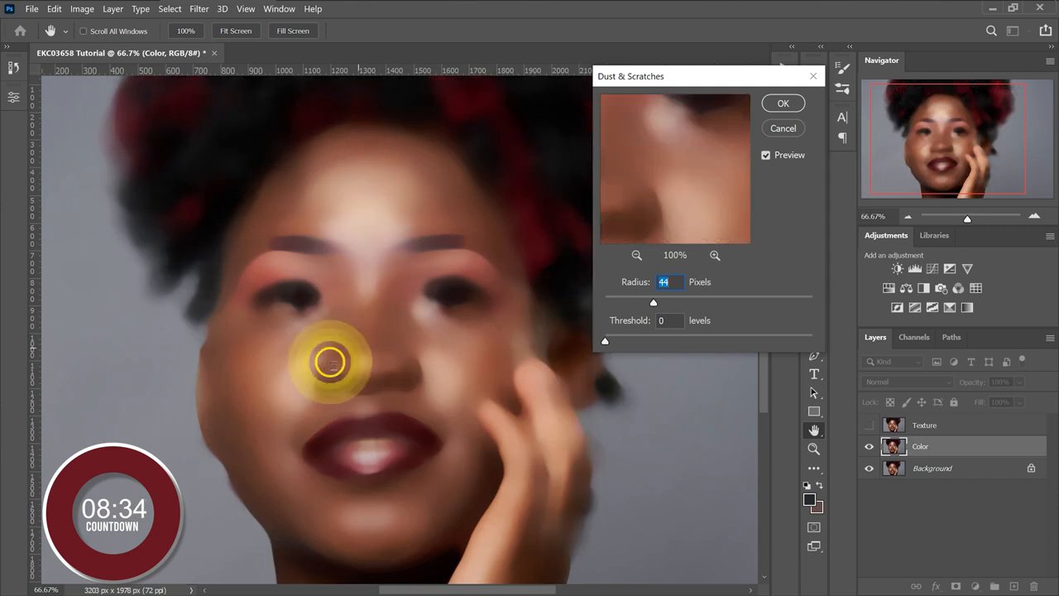
left_click_drag(653, 301, 630, 303)
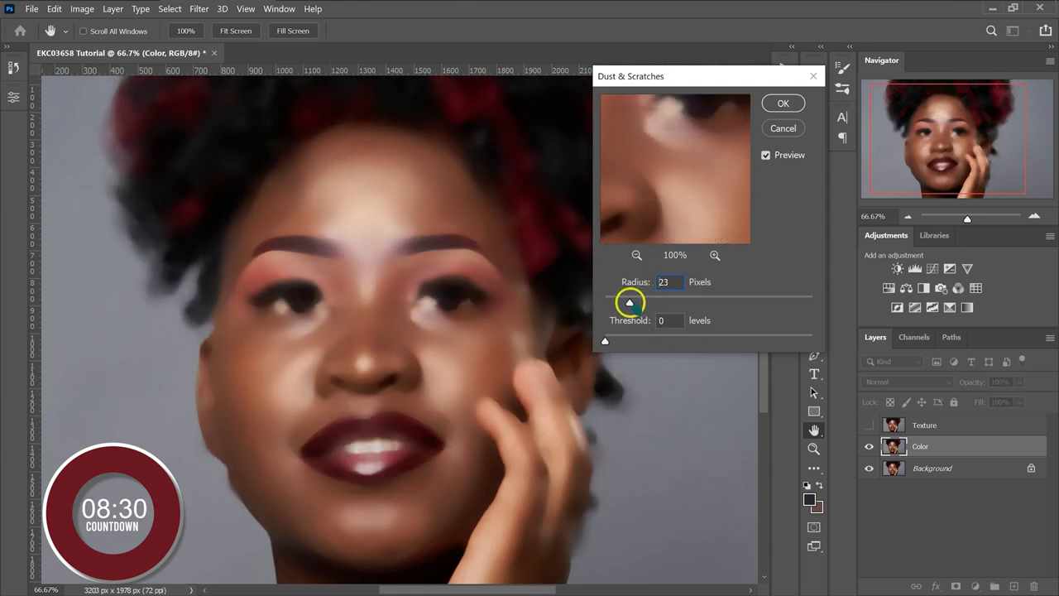
Apply Dust & Scratches to the Color layer with a radius of 10 pixels.
left_click_drag(627, 303, 616, 303)
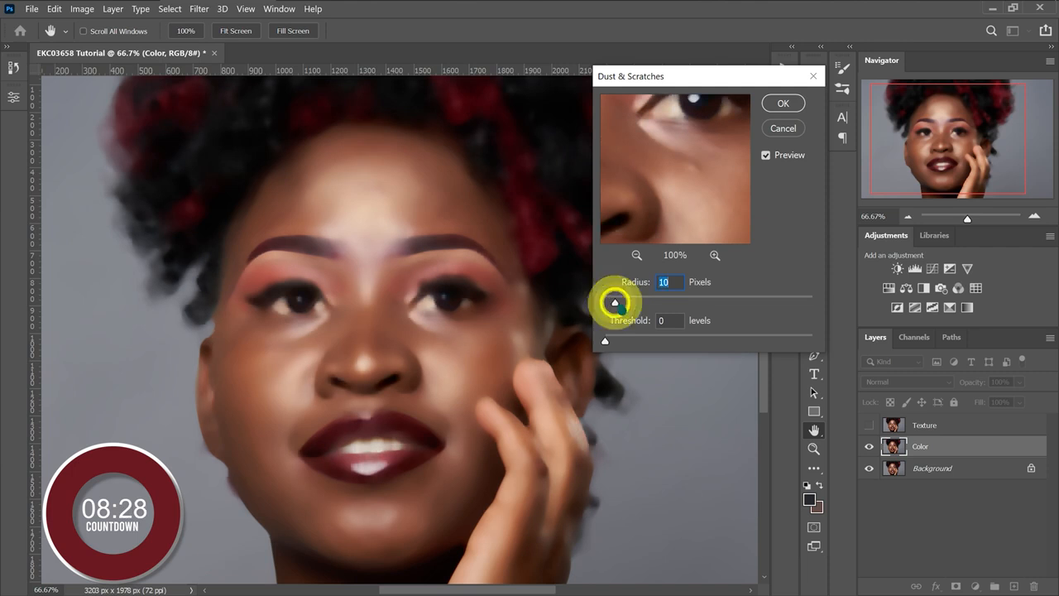
left_click(783, 104)
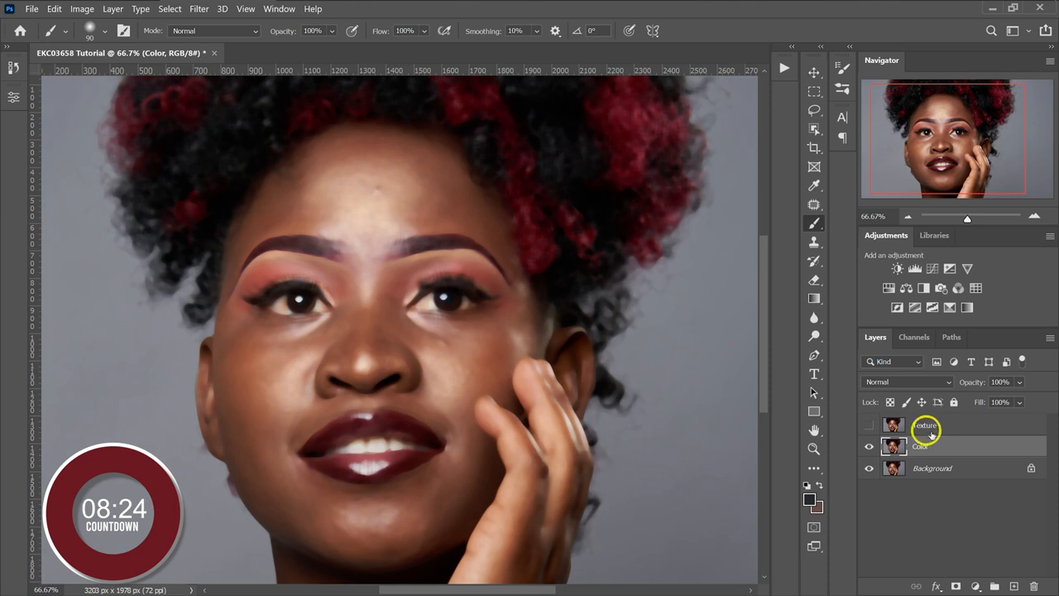
Select the Texture layer, make it visible and open the Apply Image command for it.
left_click(926, 426)
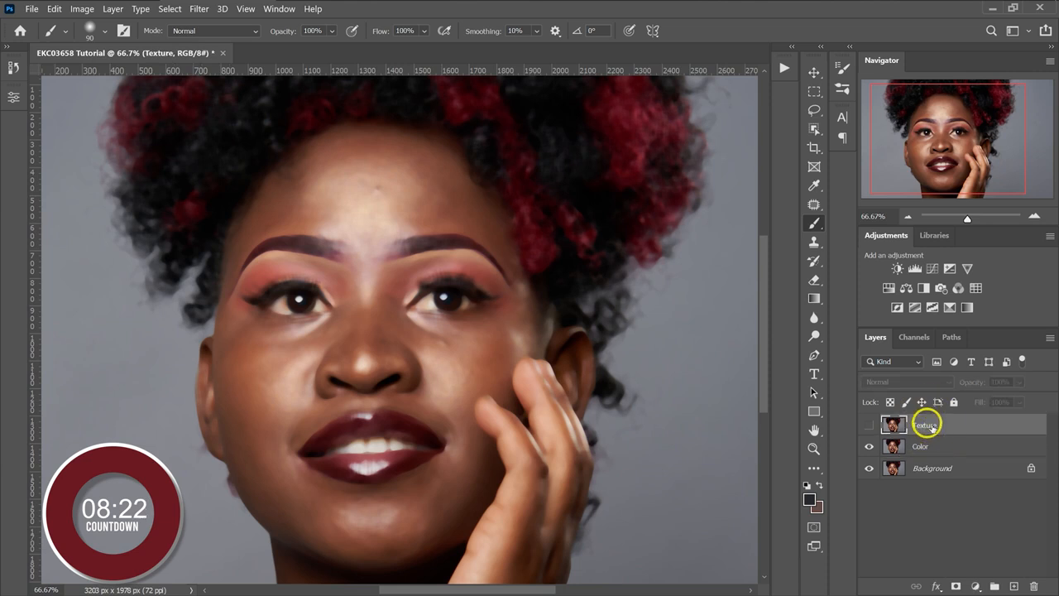
left_click(868, 425)
key("v")
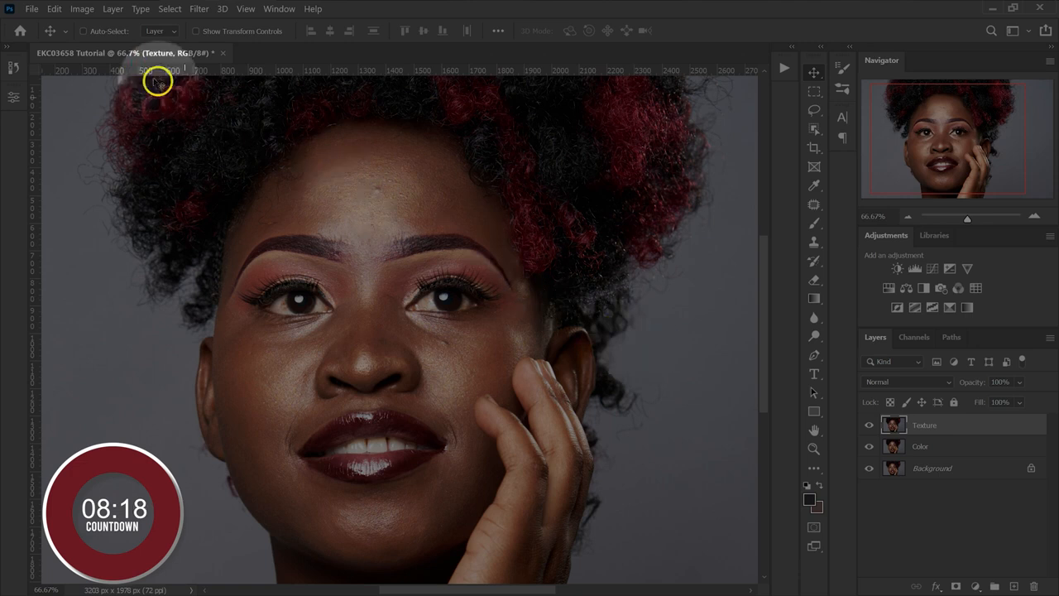
left_click(82, 8)
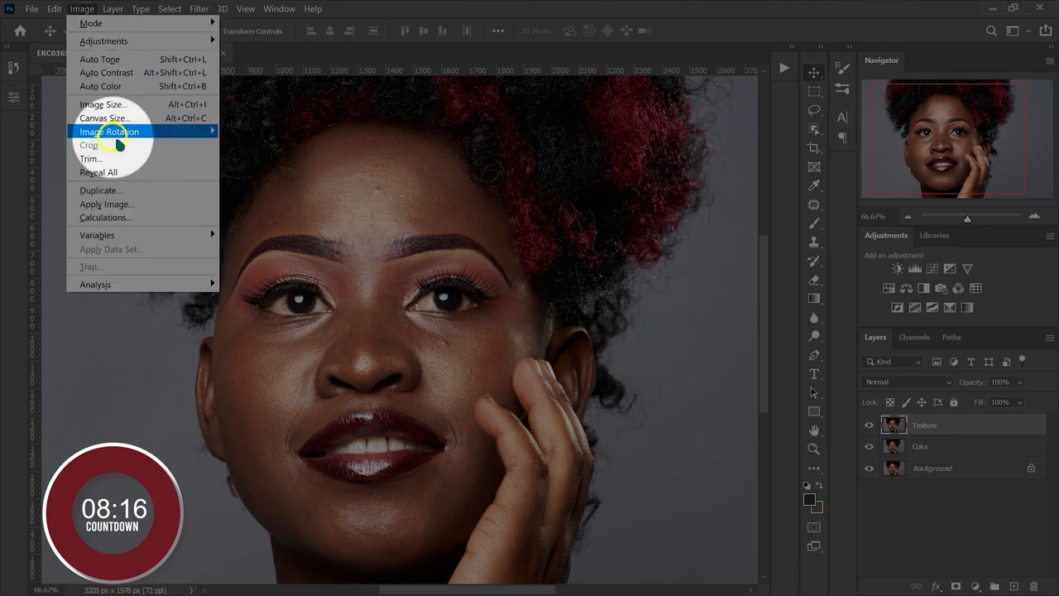
left_click(131, 206)
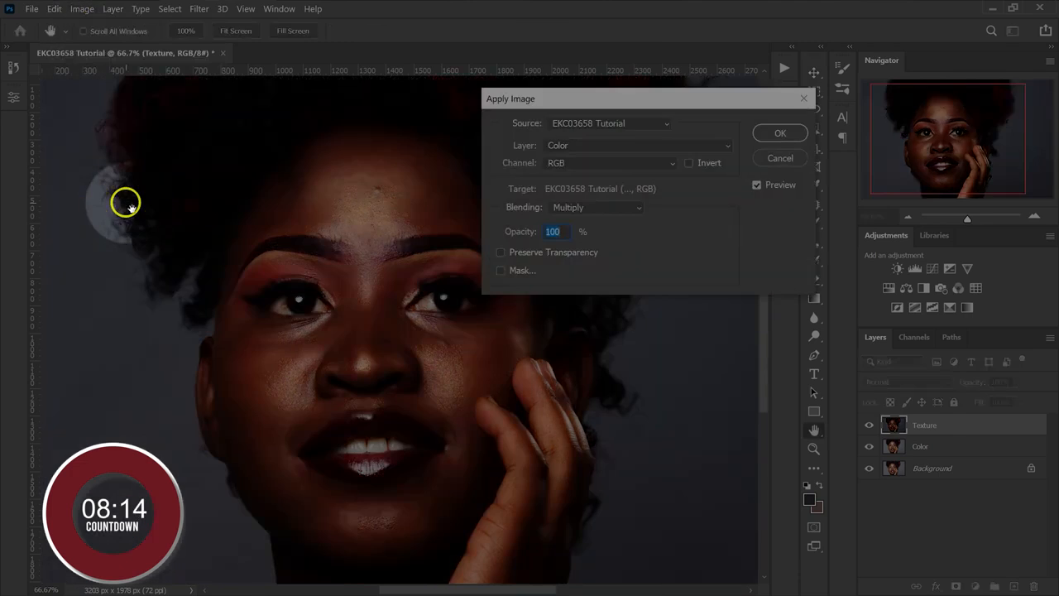
Choose the Color layer as the source layer for Apply Image.
left_click(548, 145)
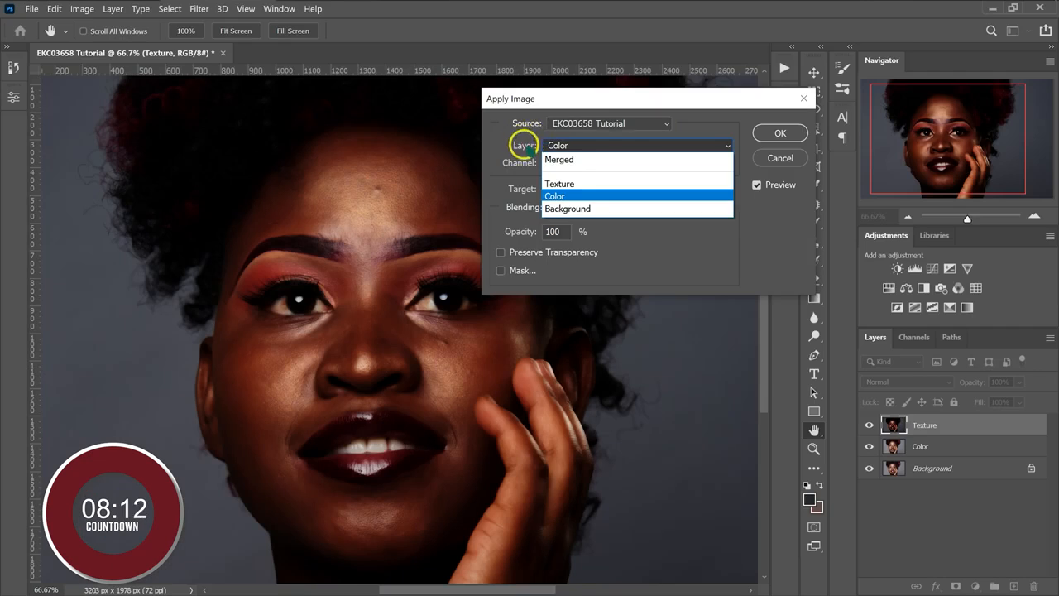
left_click(556, 158)
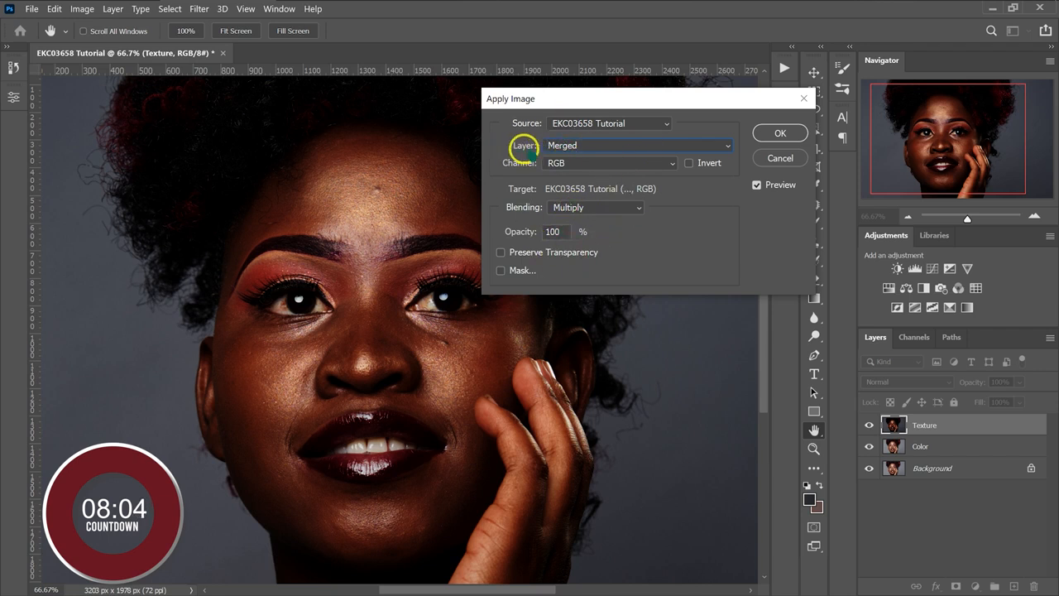
left_click(568, 145)
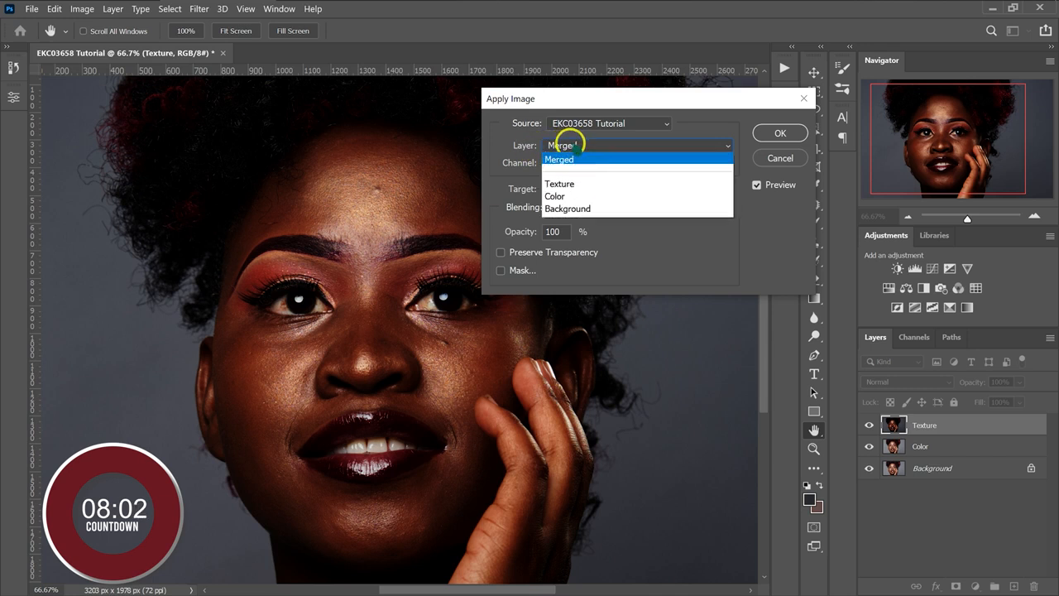
left_click(573, 190)
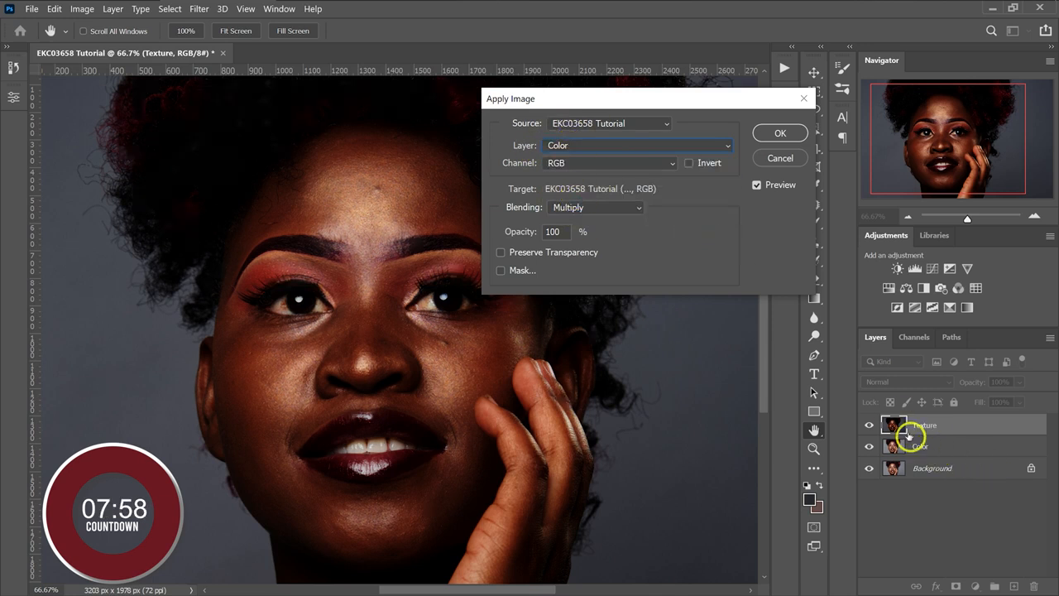
left_click(547, 145)
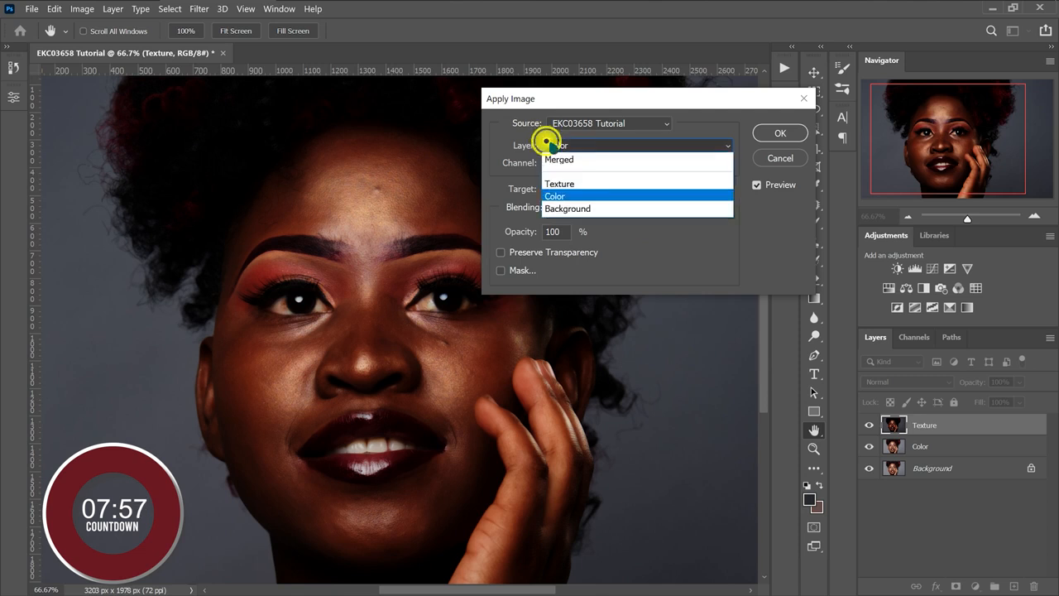
left_click(577, 196)
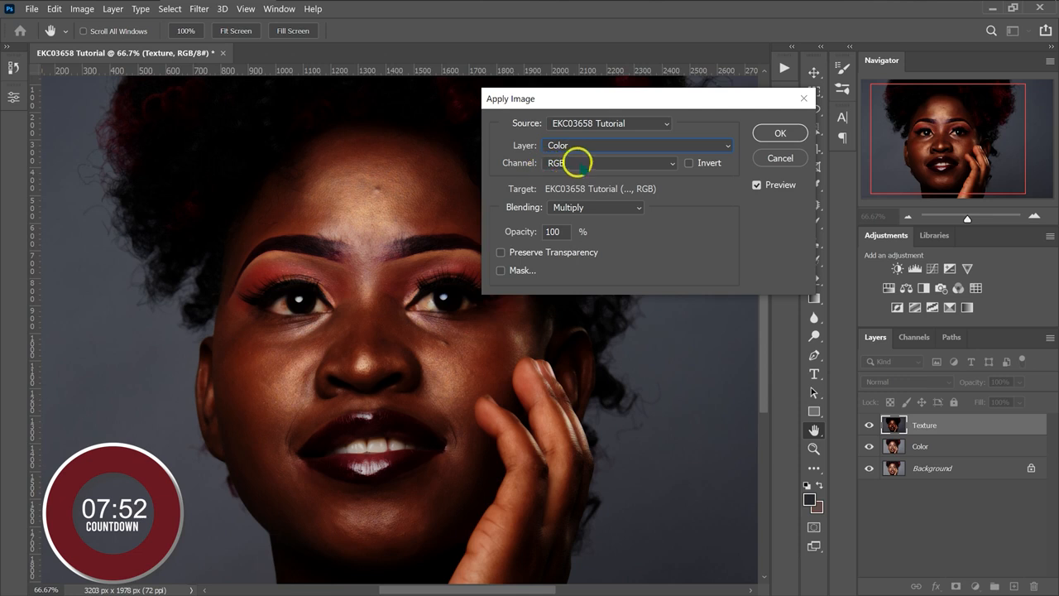
Apply the image to the Texture layer using Subtract blending, a scale of 2 and an offset of 128.
left_click(569, 207)
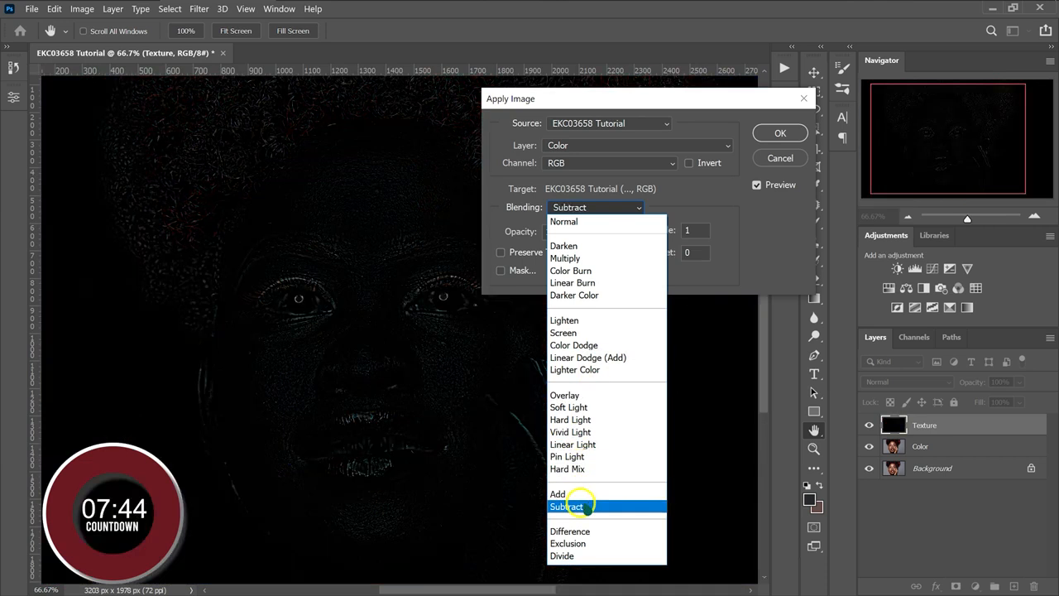
left_click(581, 504)
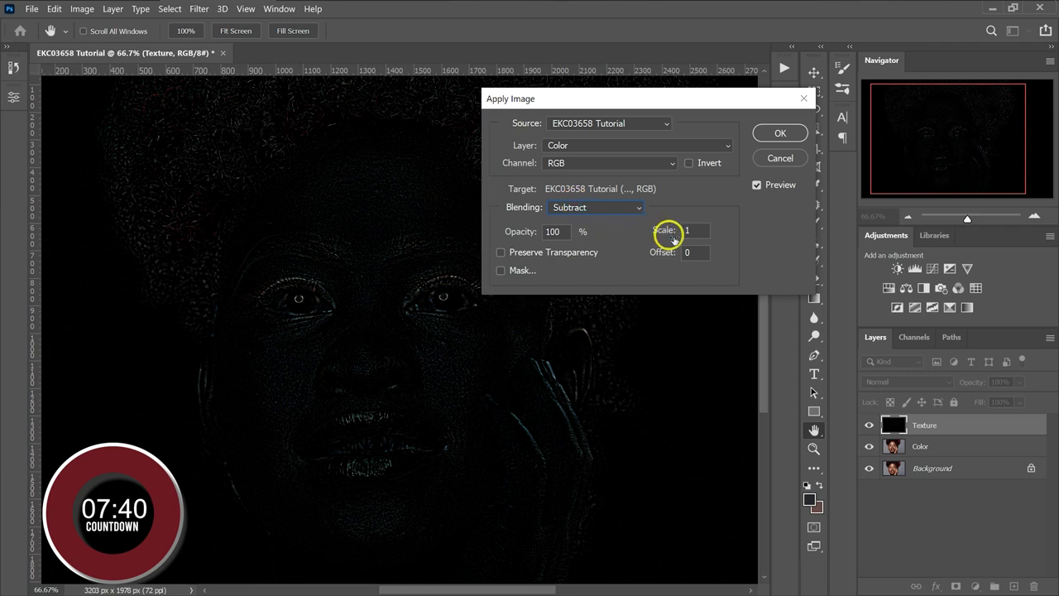
double_click(683, 231)
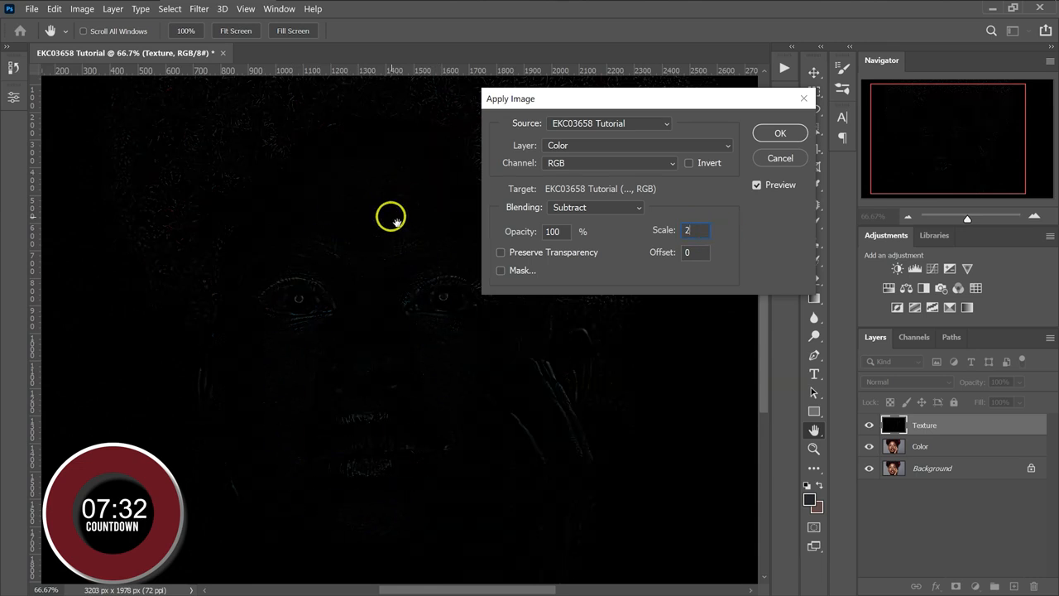
left_click(685, 252)
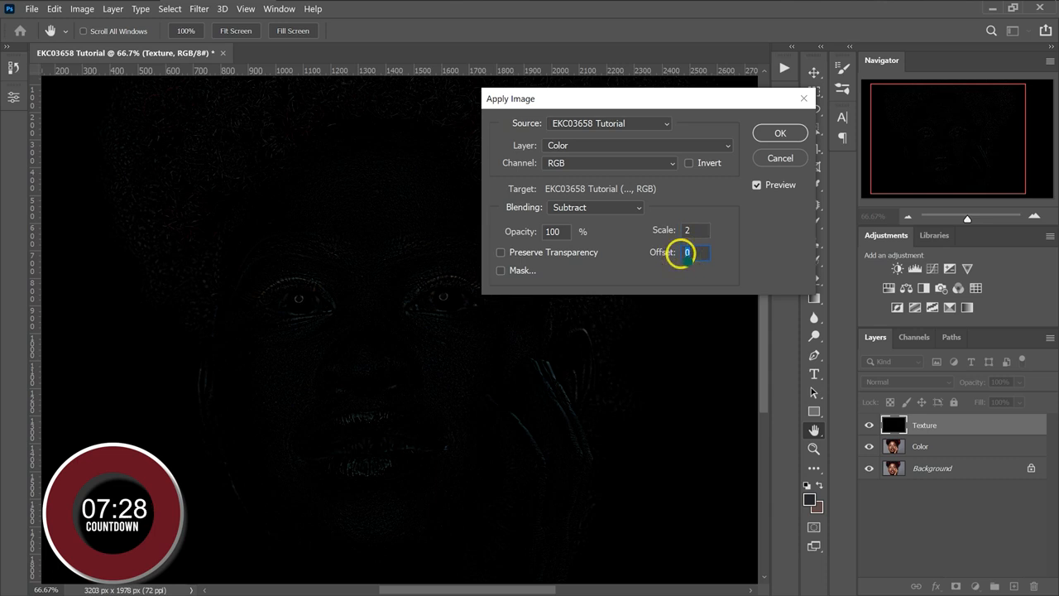
type("128")
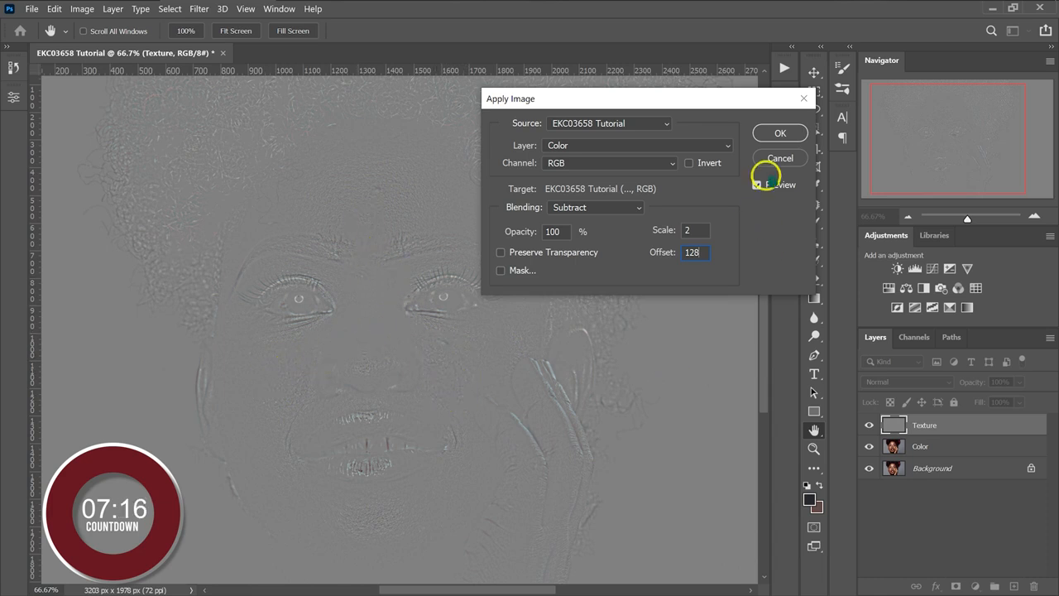
left_click(769, 133)
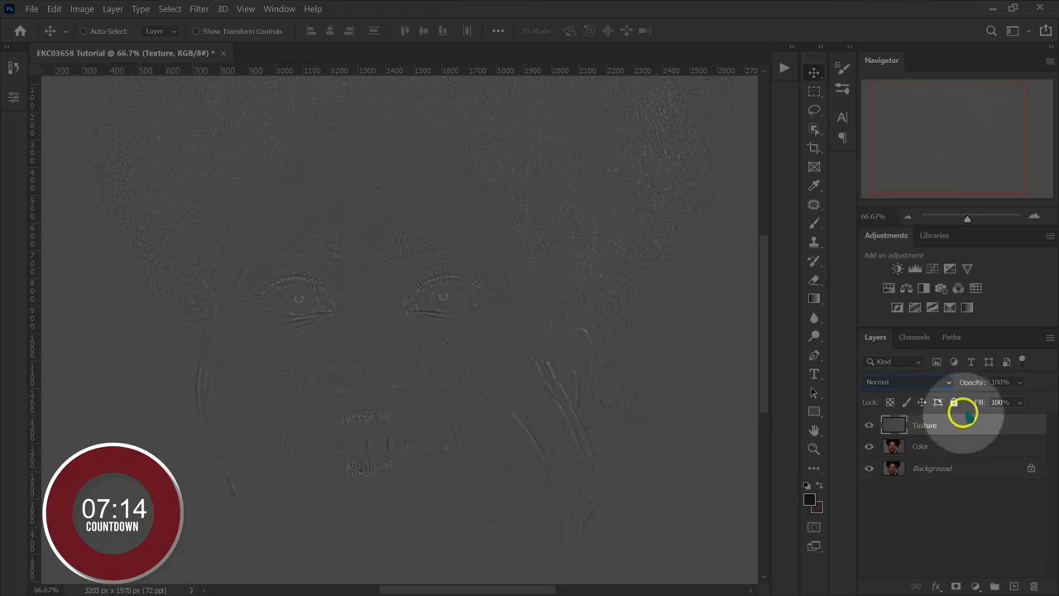
Set the Texture layer's blend mode to Linear Light.
left_click(918, 382)
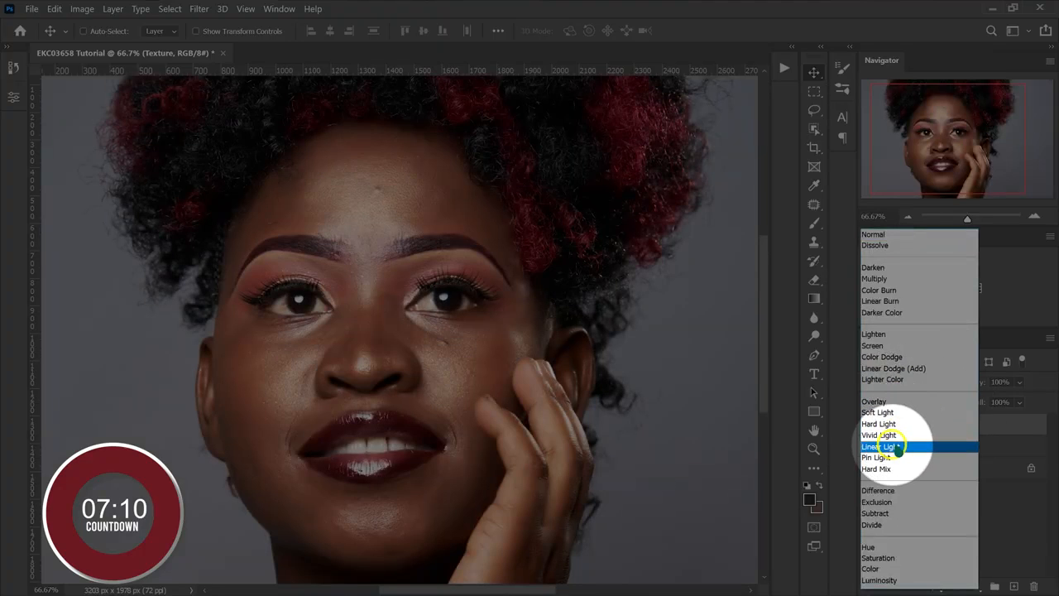
left_click(896, 446)
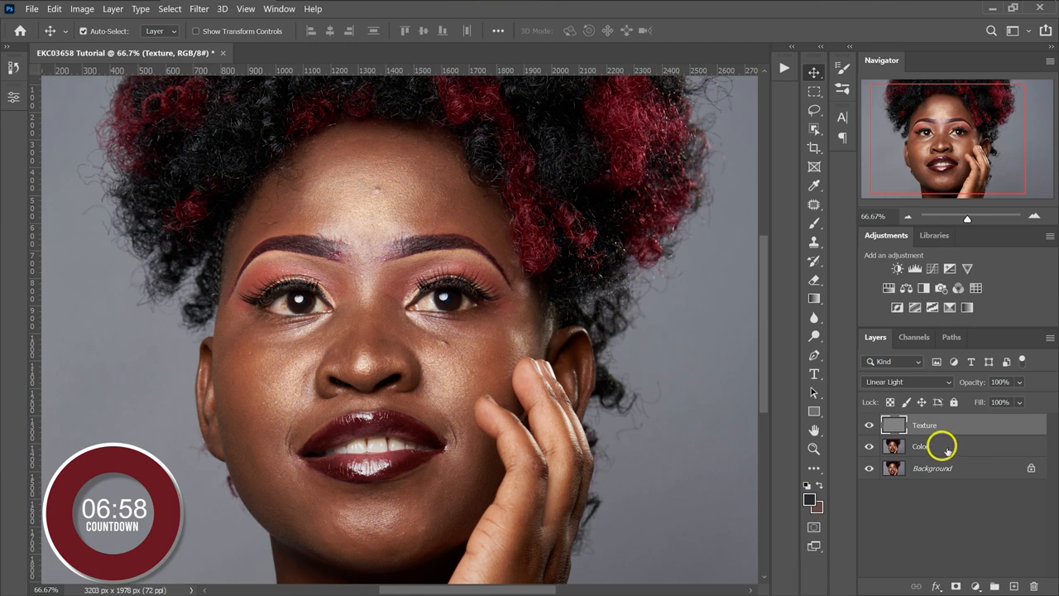
Group the Texture and Color layers and name the group Frequency Separation.
left_click(946, 449, "ctrl")
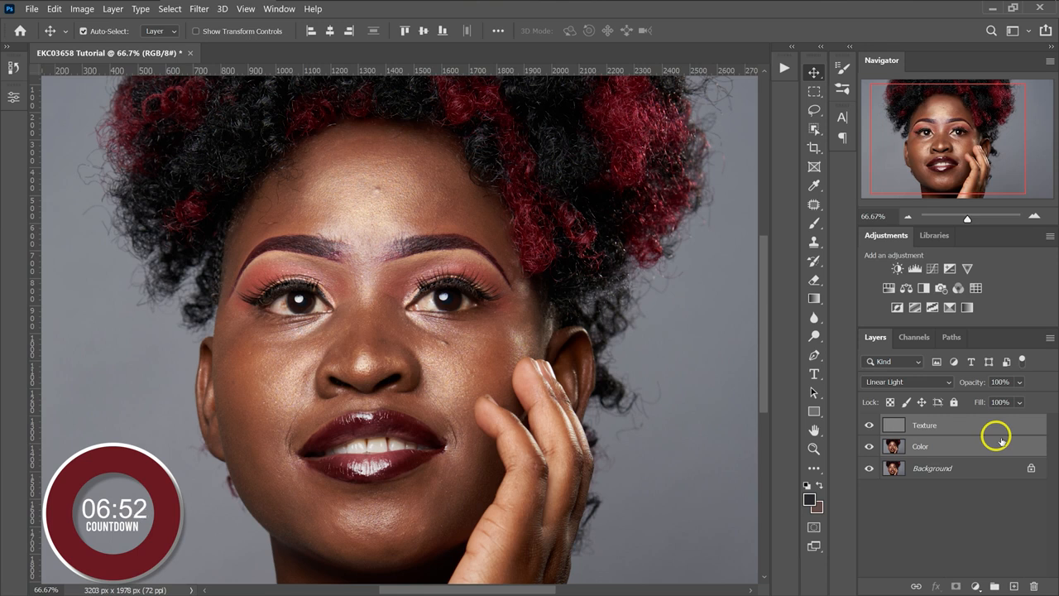
key("ctrl+g")
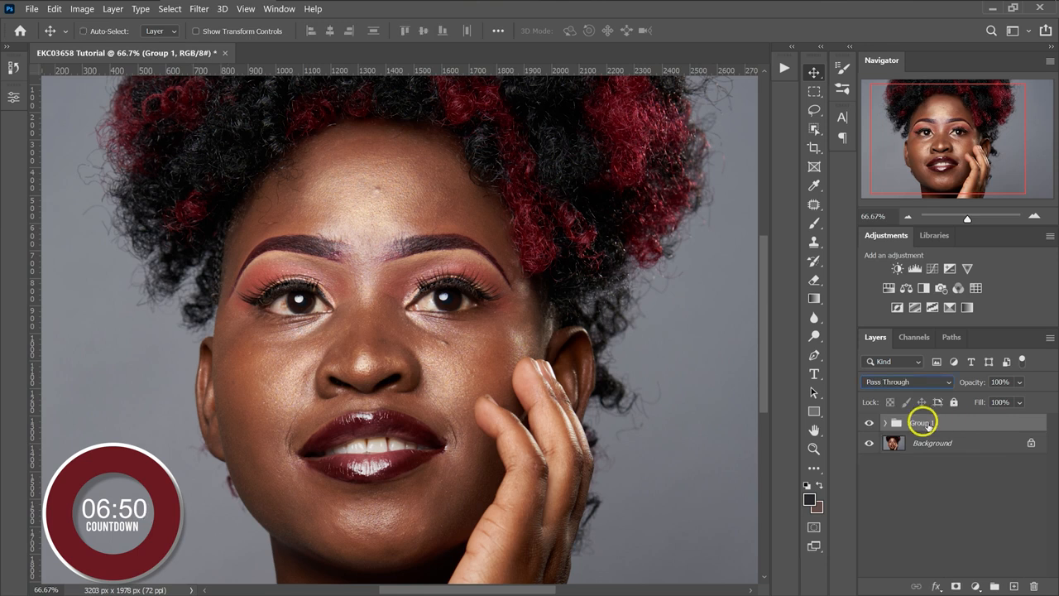
double_click(922, 423)
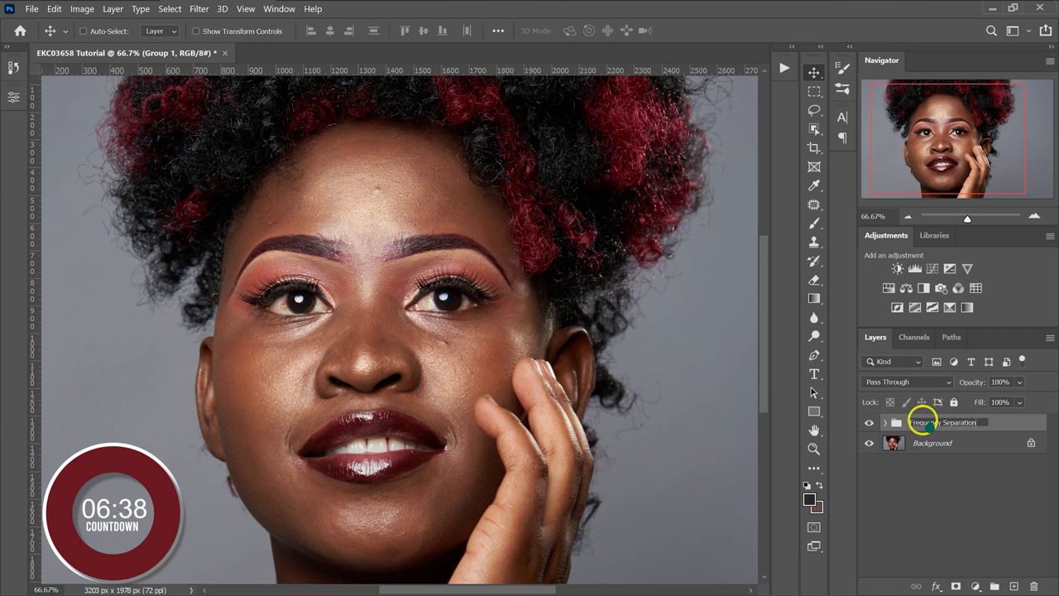
Finish naming the Frequency Separation group and expand it to reach its layers.
key("Return")
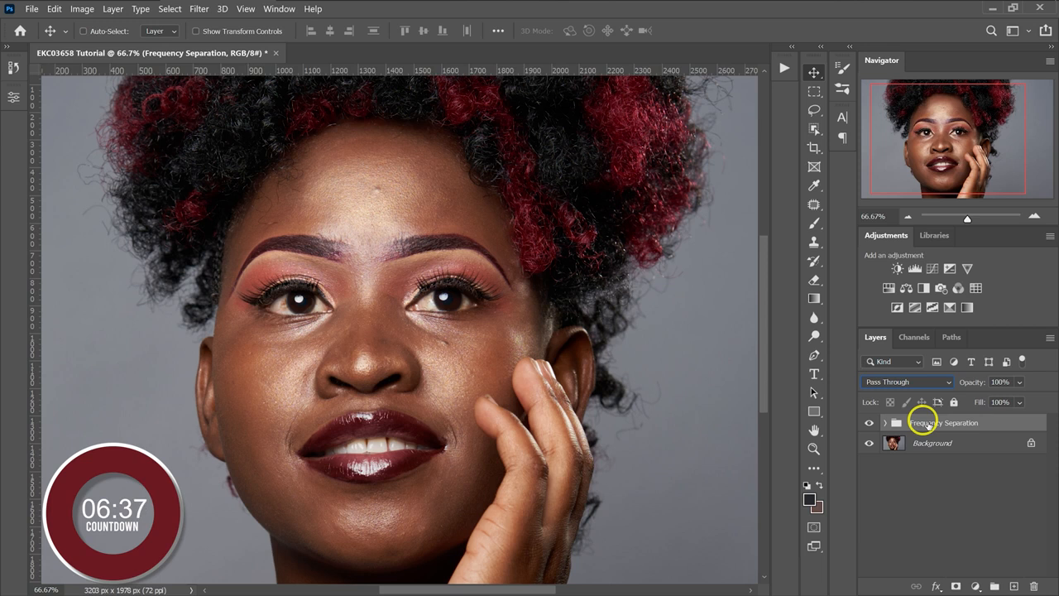
left_click(951, 491)
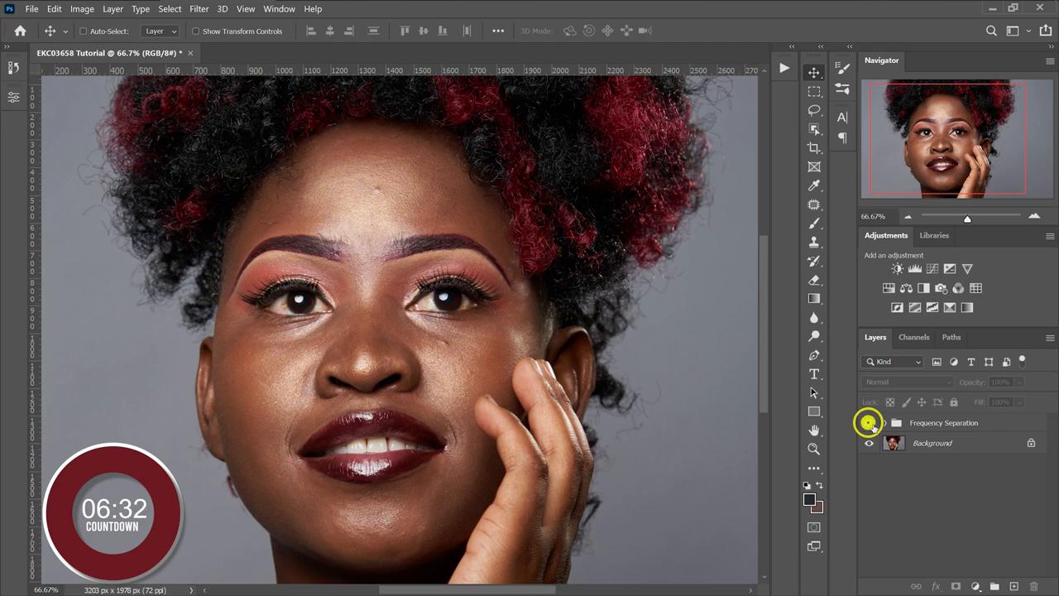
left_click(870, 423)
left_click(886, 423)
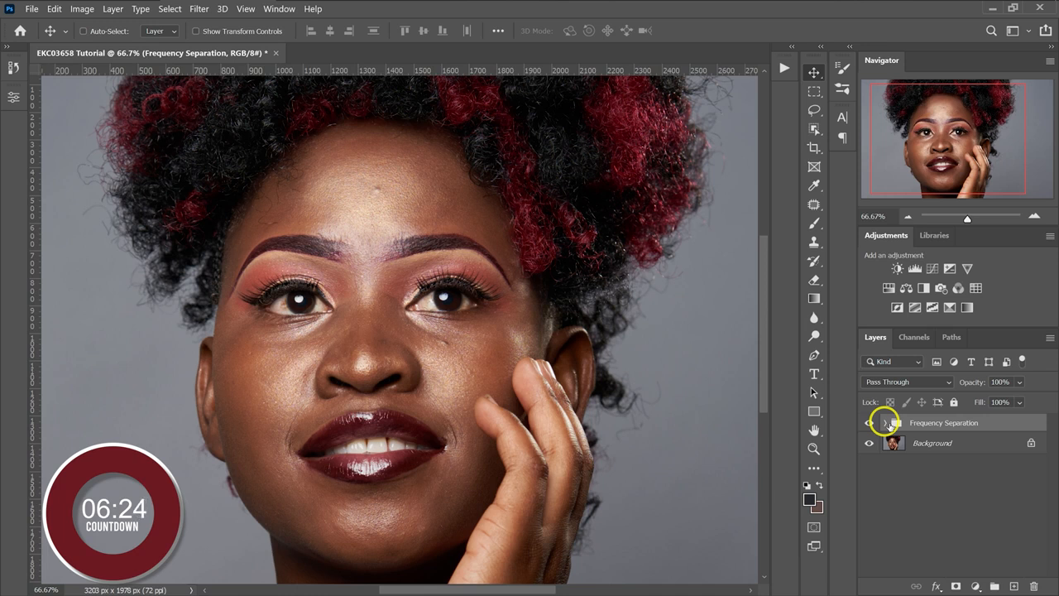
left_click(884, 423)
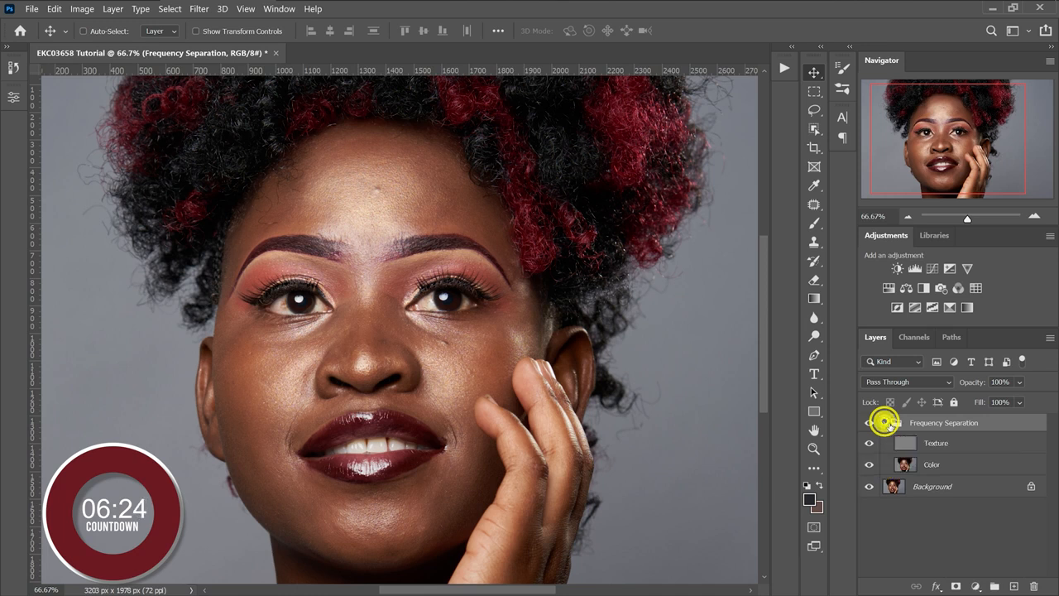
Select the Color layer inside the Frequency Separation group and activate the Lasso Tool.
left_click(948, 464)
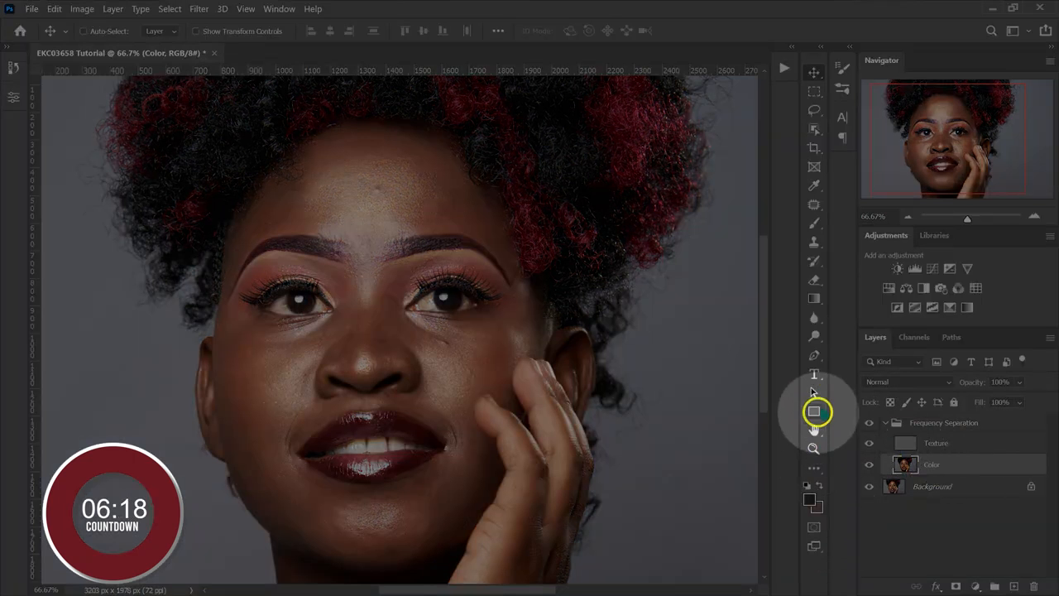
left_click(814, 109)
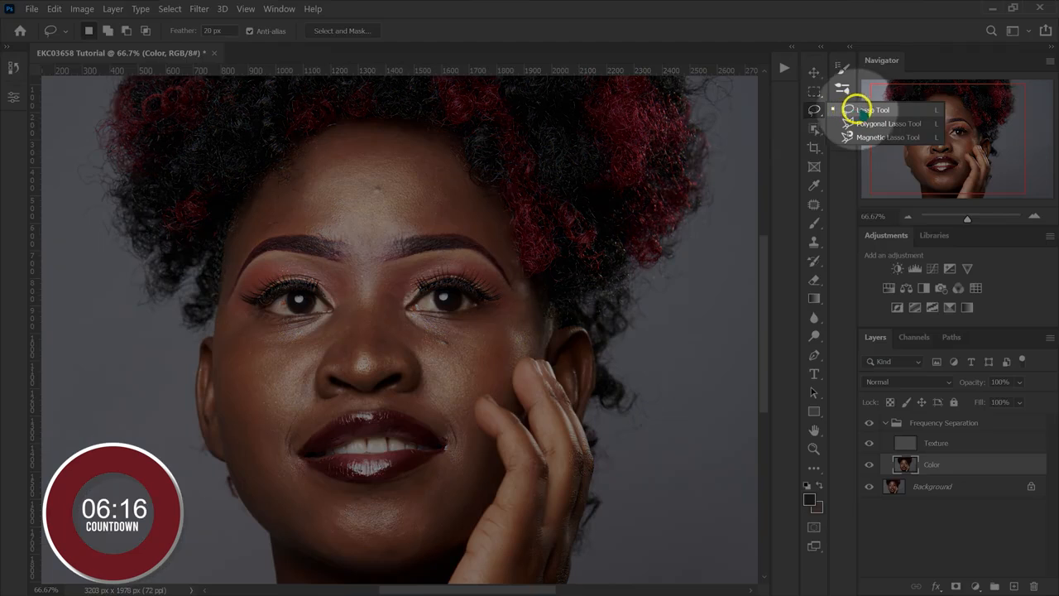
left_click(867, 109)
mouse_move(382, 244)
left_mouse_down()
mouse_move(452, 193)
mouse_move(436, 150)
mouse_move(363, 132)
mouse_move(323, 149)
mouse_move(311, 198)
mouse_move(342, 230)
mouse_move(378, 237)
left_mouse_up()
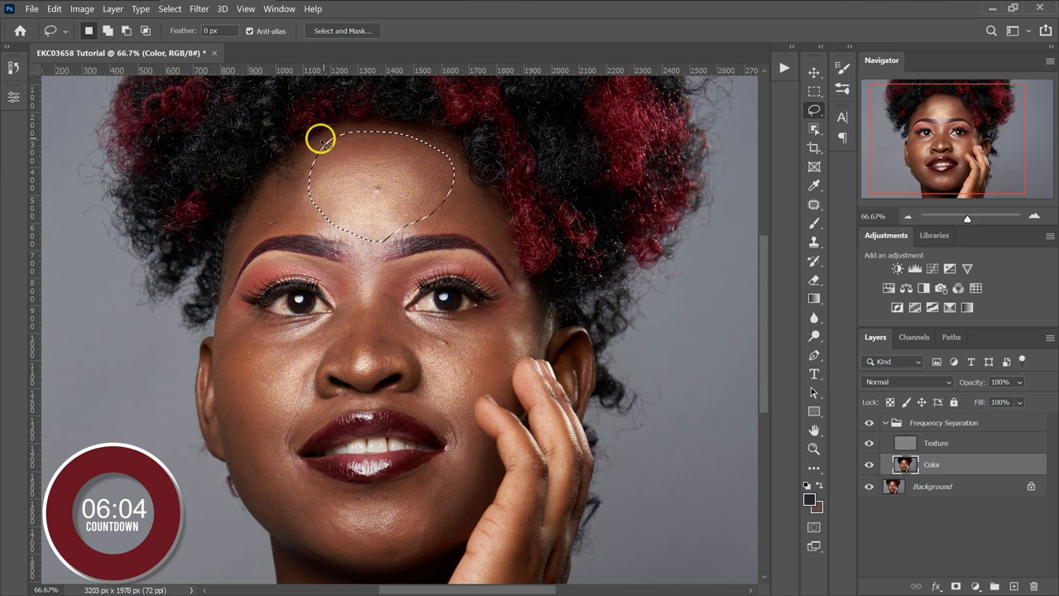
mouse_move(322, 229)
left_mouse_down()
mouse_move(384, 251)
mouse_move(449, 215)
mouse_move(463, 171)
mouse_move(435, 143)
left_mouse_up()
key("ctrl+d")
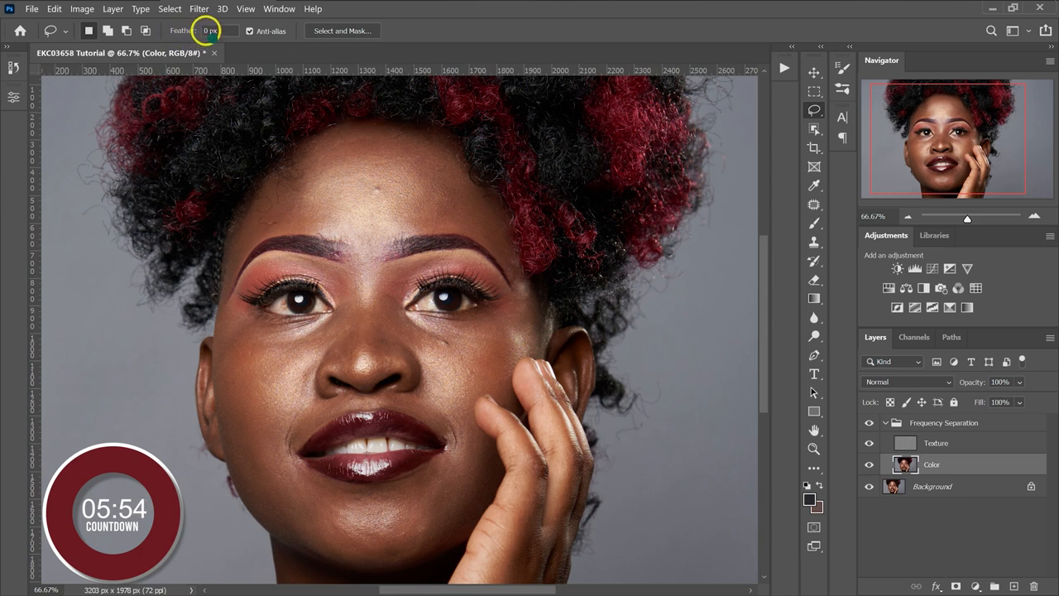
Set the Lasso Tool's feather to 20 px.
left_click(203, 30)
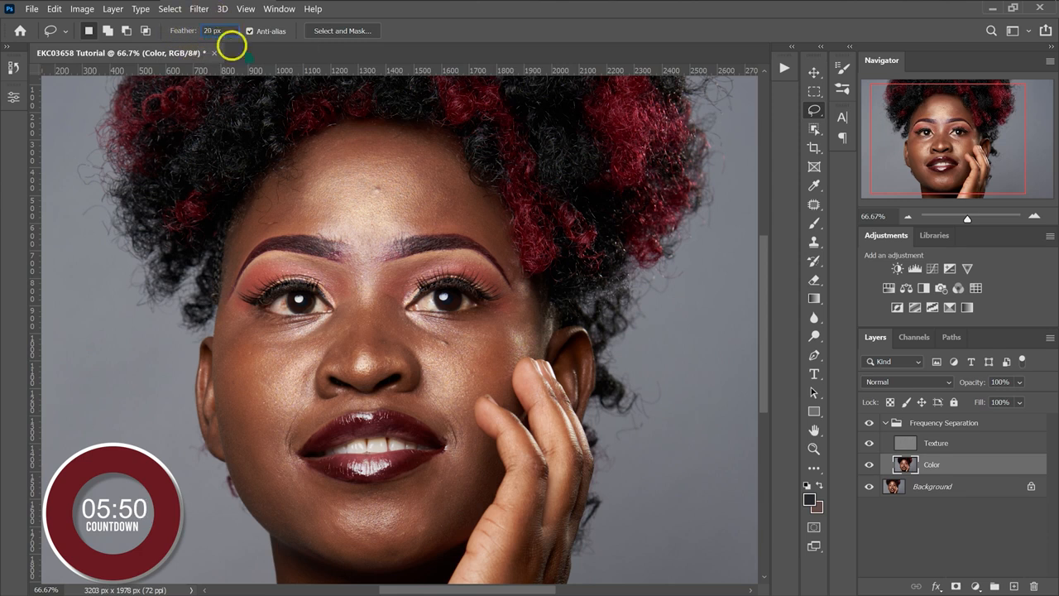
left_click(386, 167)
mouse_move(404, 150)
left_mouse_down()
mouse_move(364, 139)
mouse_move(330, 162)
mouse_move(320, 182)
mouse_move(337, 235)
mouse_move(377, 242)
mouse_move(445, 188)
mouse_move(399, 154)
left_mouse_up()
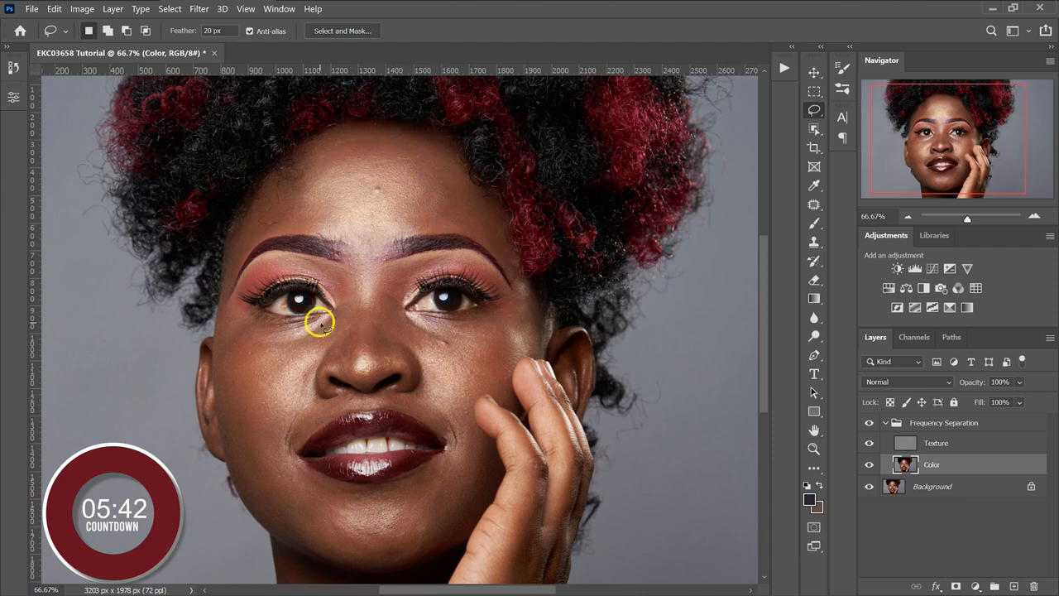
mouse_move(319, 325)
left_mouse_down()
mouse_move(245, 325)
mouse_move(221, 365)
mouse_move(262, 516)
mouse_move(288, 527)
mouse_move(335, 328)
left_mouse_up()
mouse_move(396, 152)
left_mouse_down()
mouse_move(300, 218)
mouse_move(454, 286)
mouse_move(454, 274)
left_mouse_up()
mouse_move(513, 307)
left_mouse_down()
mouse_move(488, 424)
mouse_move(496, 264)
left_mouse_up()
mouse_move(390, 142)
left_mouse_down()
mouse_move(342, 218)
mouse_move(437, 175)
left_mouse_up()
left_click(377, 256)
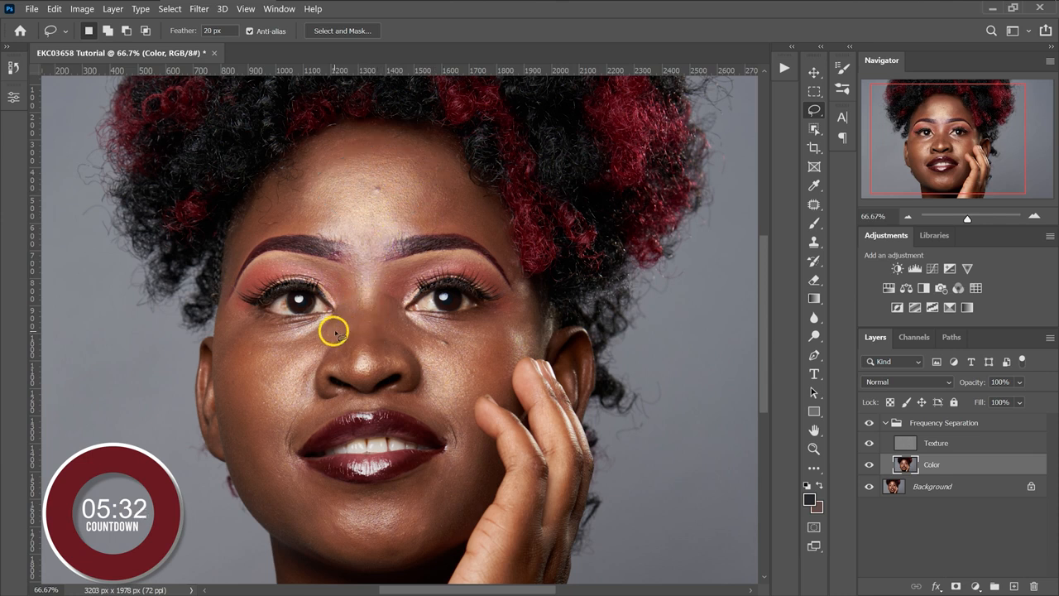
Lasso the cheek on the side away from the hand, from under the eye down to the jaw.
mouse_move(327, 320)
left_mouse_down()
mouse_move(269, 324)
mouse_move(335, 325)
left_mouse_up()
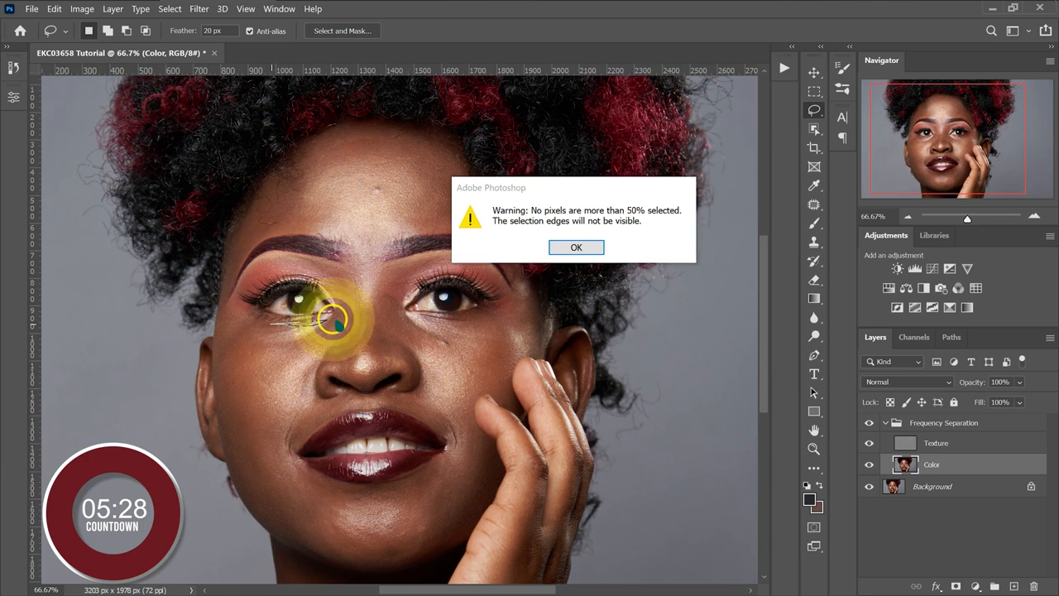
key("Return")
mouse_move(321, 318)
left_mouse_down()
mouse_move(236, 326)
mouse_move(221, 345)
mouse_move(234, 485)
mouse_move(263, 523)
mouse_move(286, 530)
mouse_move(306, 508)
mouse_move(280, 431)
mouse_move(326, 319)
left_mouse_up()
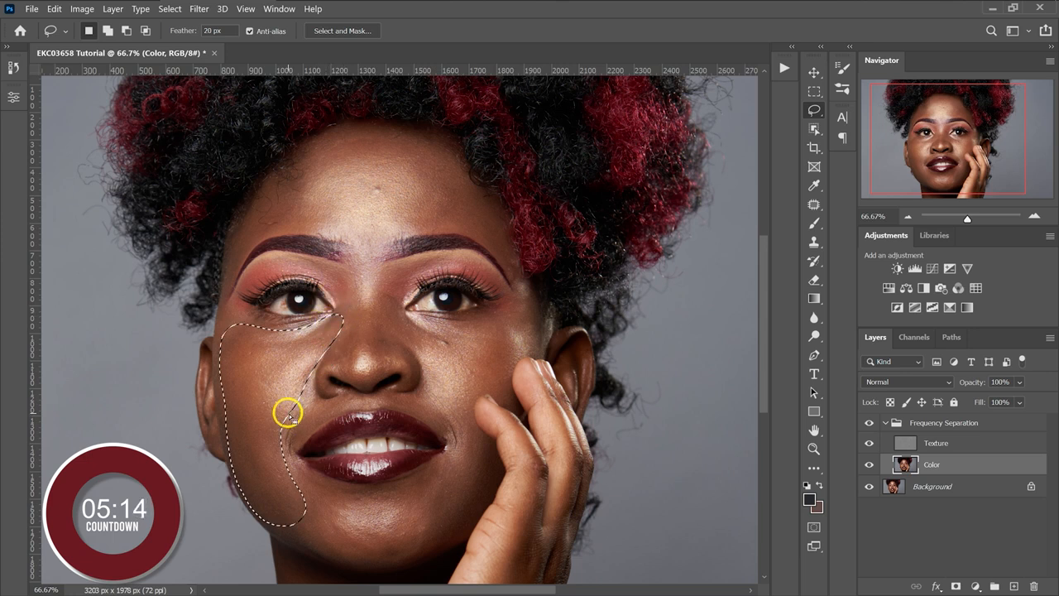
left_click(199, 10)
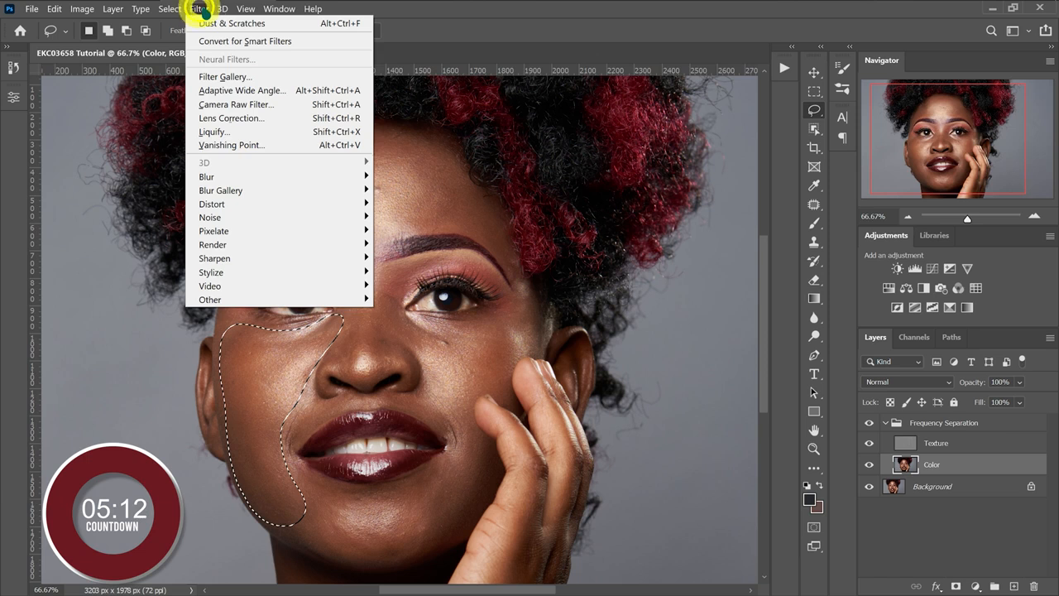
mouse_move(246, 176)
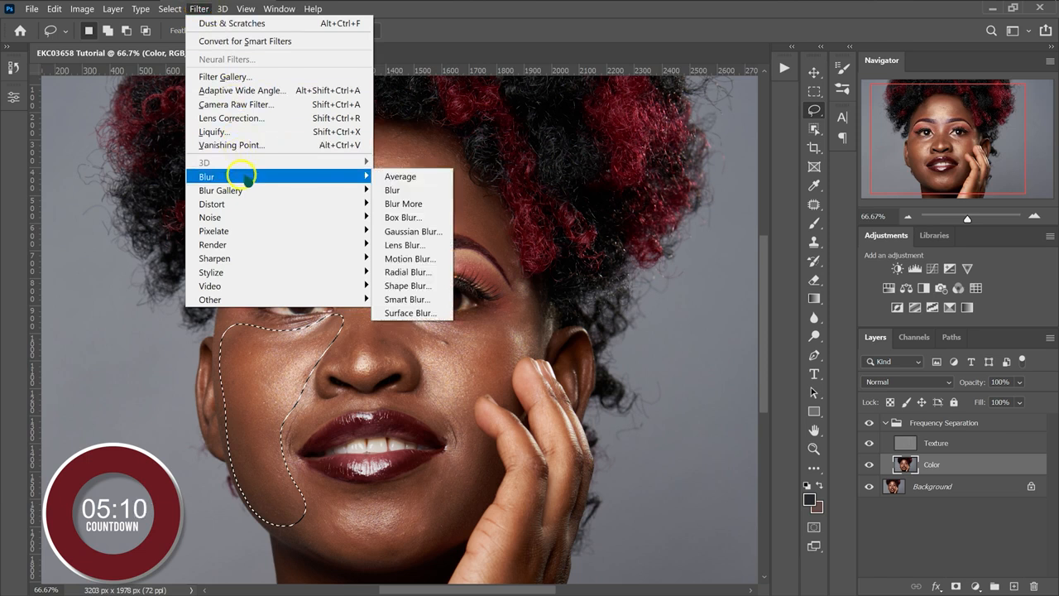
left_click(424, 235)
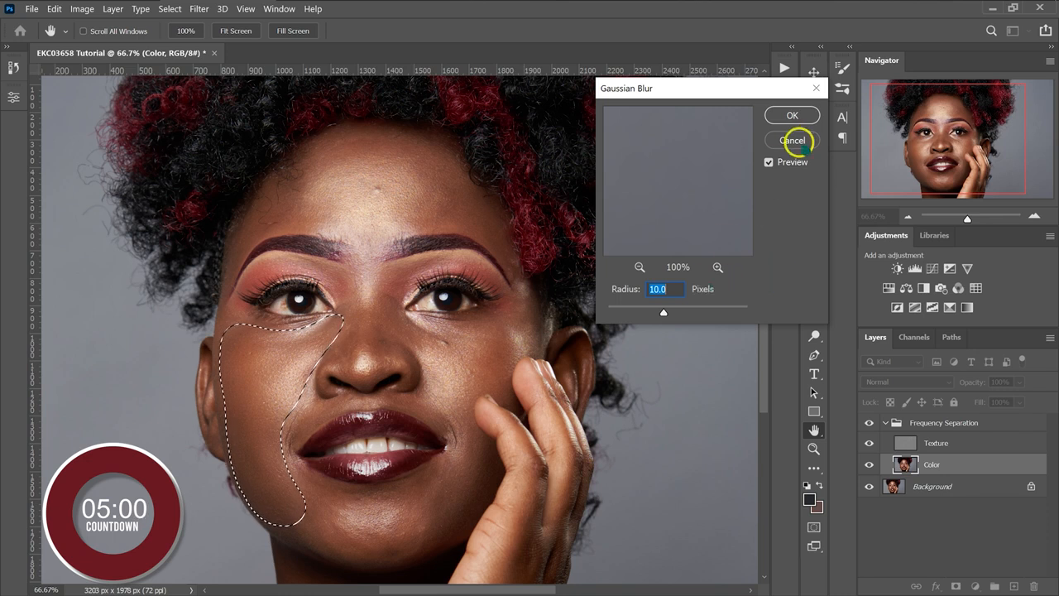
left_click(798, 140)
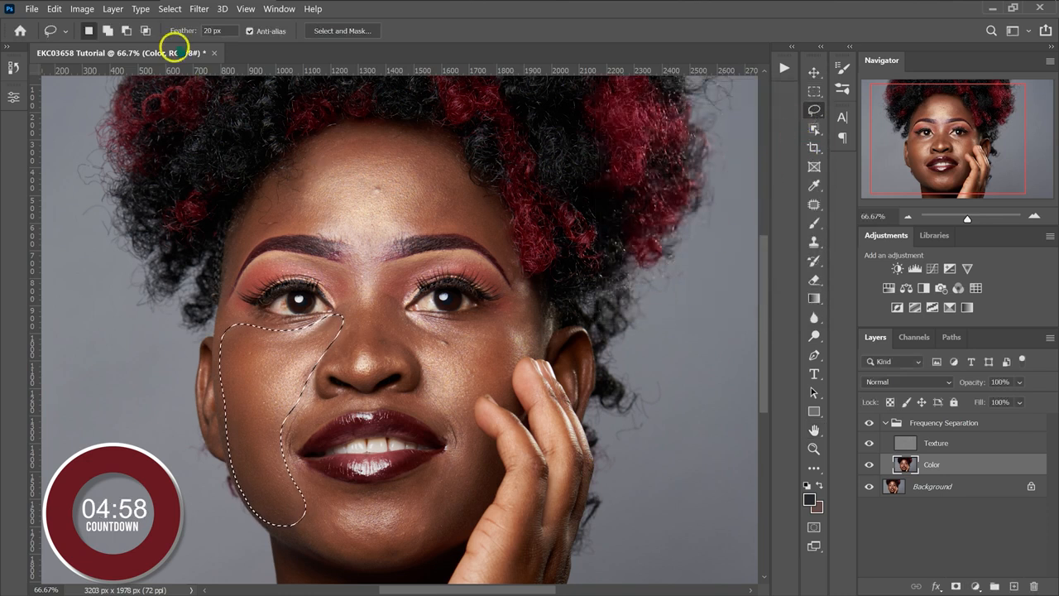
Apply the Dust & Scratches filter to the selected cheek with a radius of 10 pixels and a threshold of 0.
left_click(198, 10)
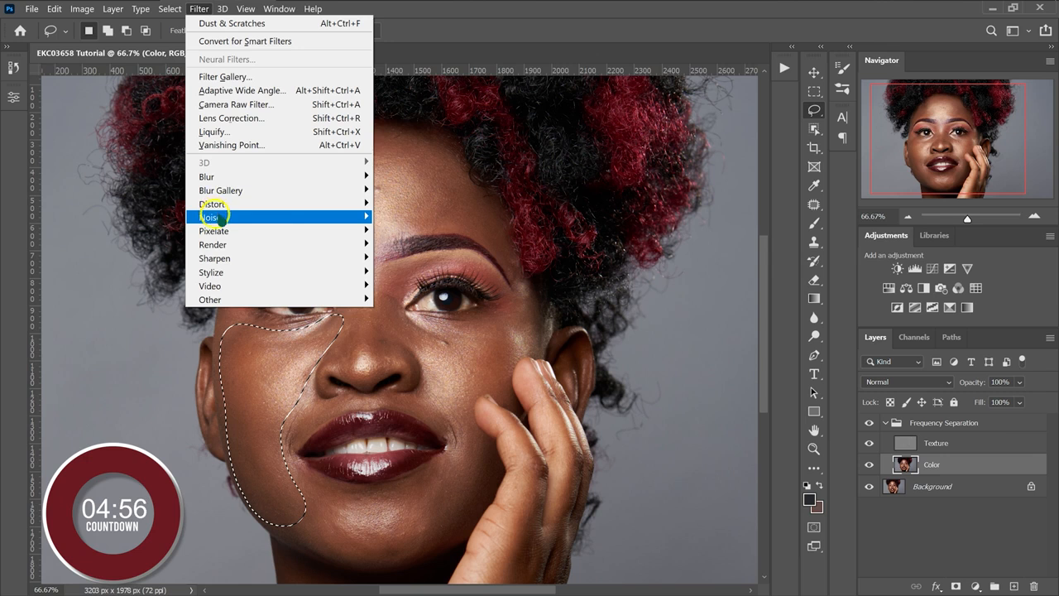
mouse_move(212, 216)
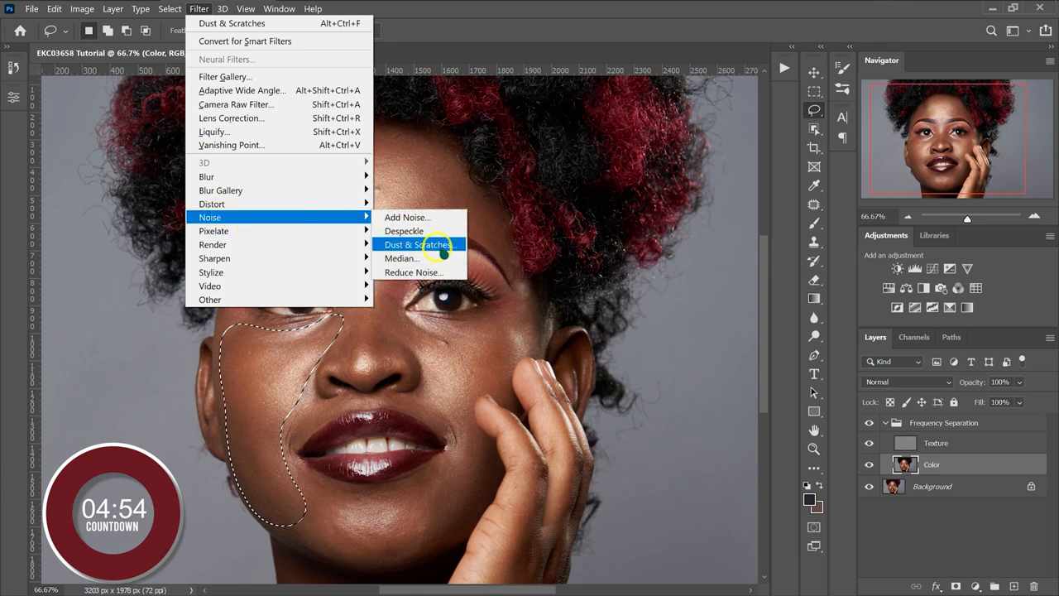
left_click(419, 244)
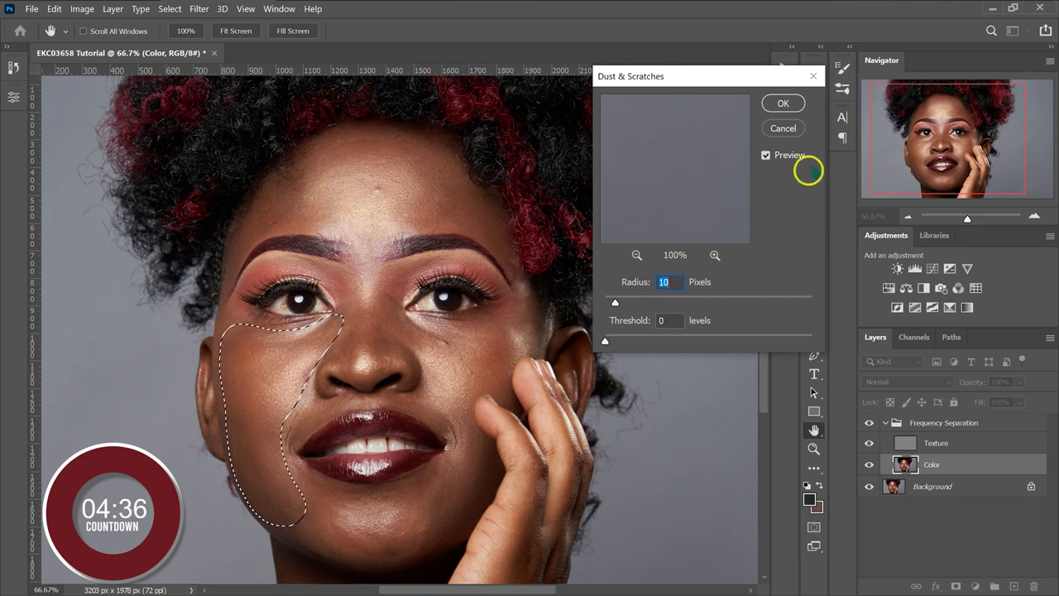
left_click(782, 104)
Blur the selected cheek on the Color layer with a Gaussian Blur of 30 pixels radius.
left_click(199, 10)
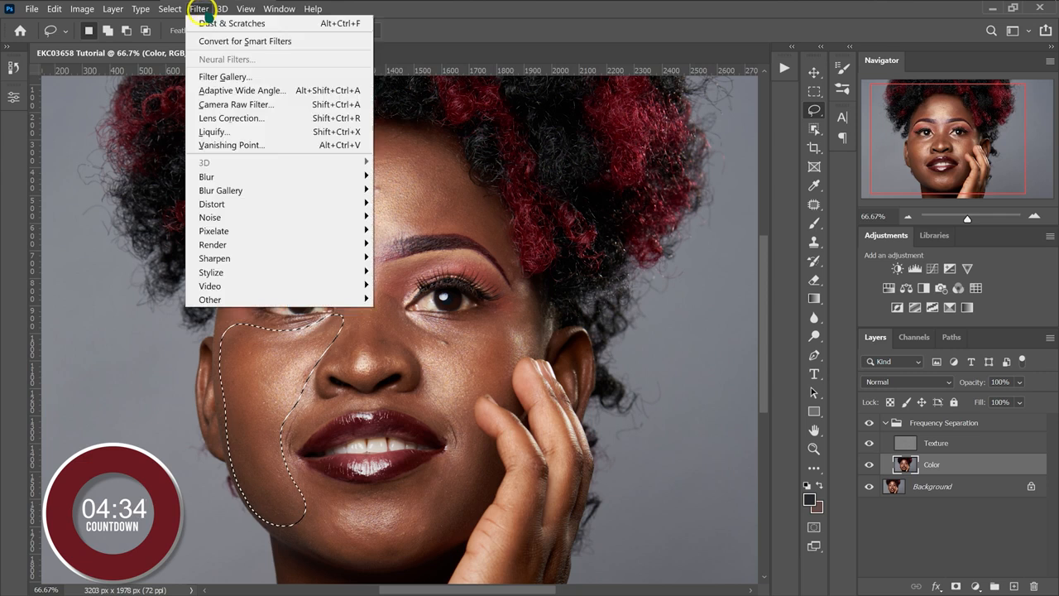
mouse_move(225, 178)
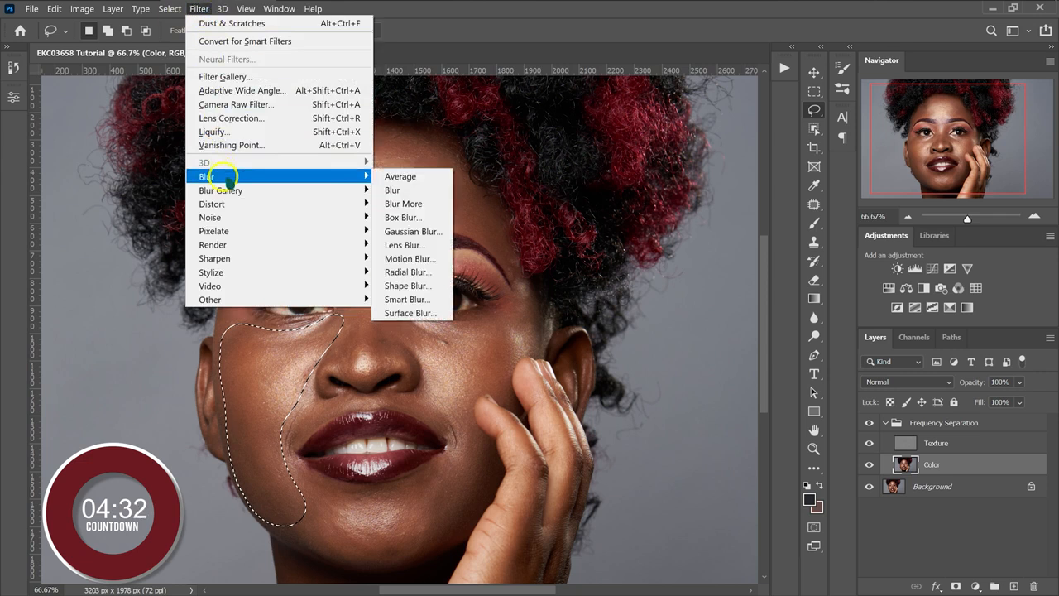
left_click(413, 231)
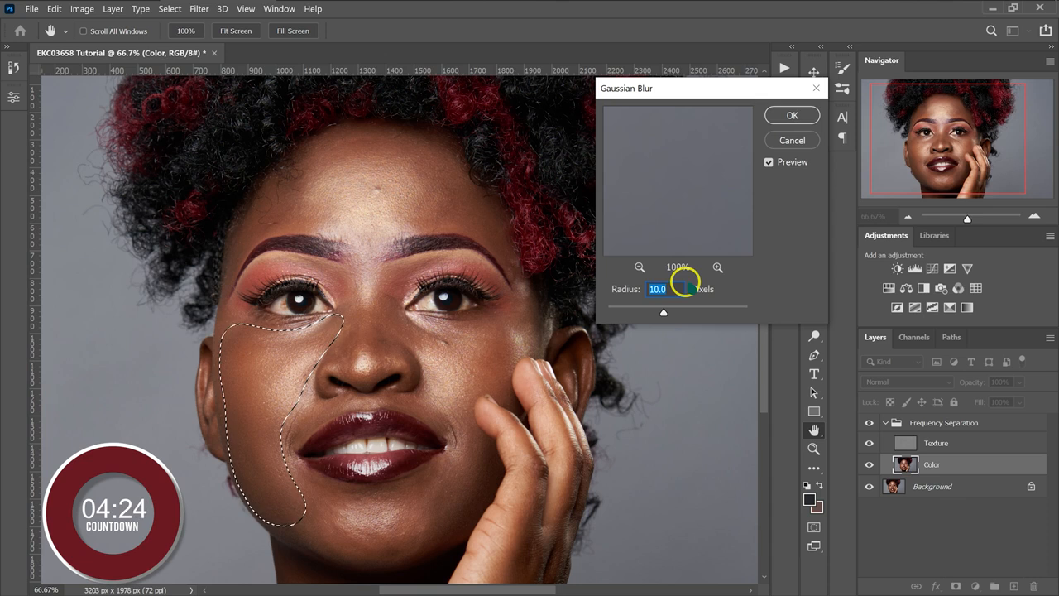
type("30")
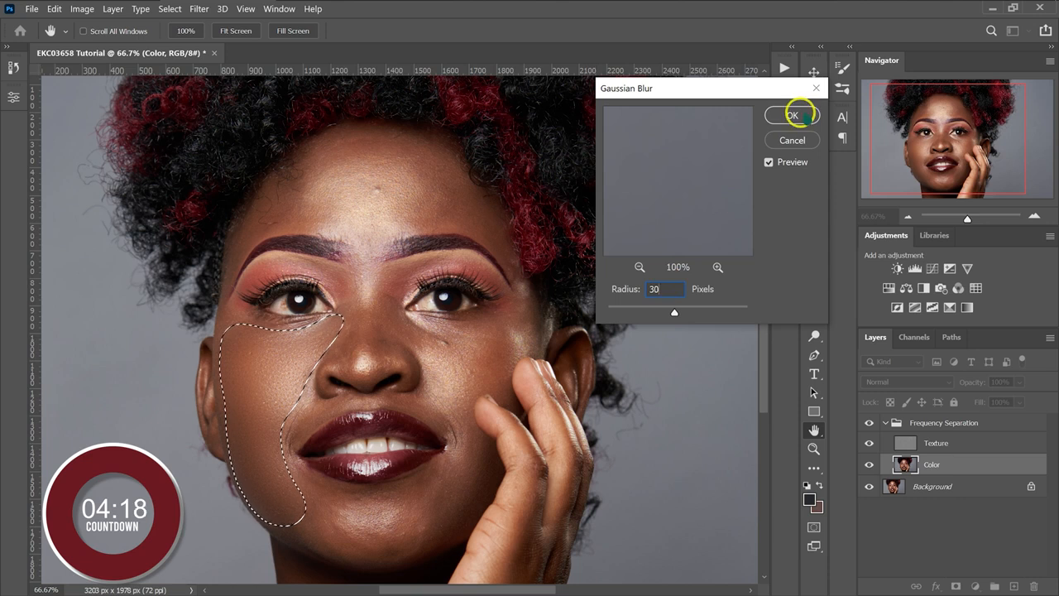
left_click(791, 116)
Lasso the forehead above the eyebrows and apply a Gaussian Blur with a 30-pixel radius to it.
mouse_move(445, 156)
left_mouse_down()
mouse_move(388, 132)
mouse_move(330, 142)
mouse_move(309, 155)
mouse_move(292, 197)
mouse_move(306, 223)
left_mouse_up()
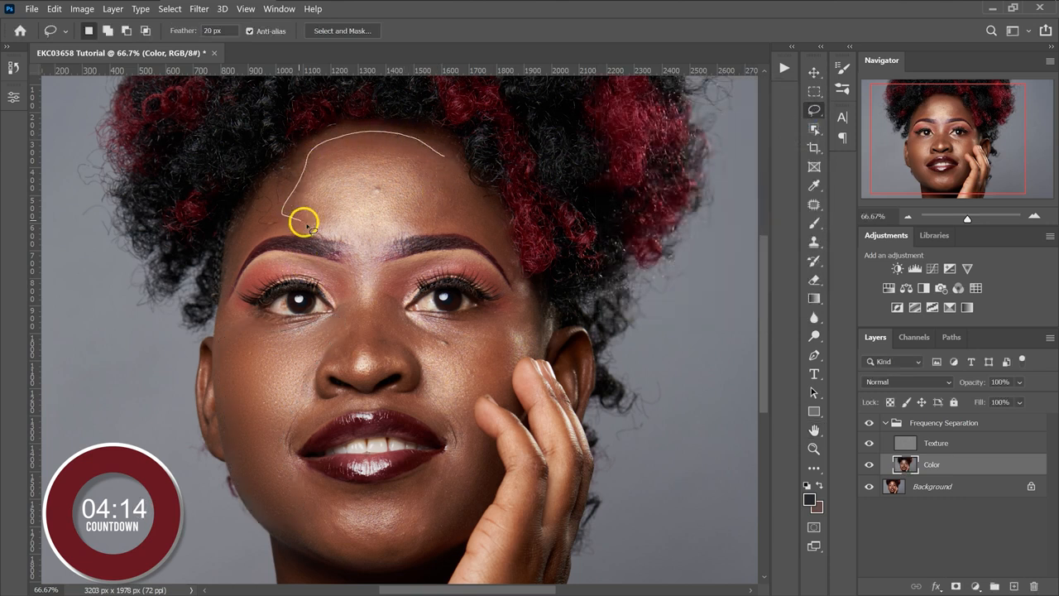
mouse_move(364, 248)
left_mouse_down()
mouse_move(444, 225)
mouse_move(486, 237)
mouse_move(495, 229)
mouse_move(451, 170)
left_mouse_up()
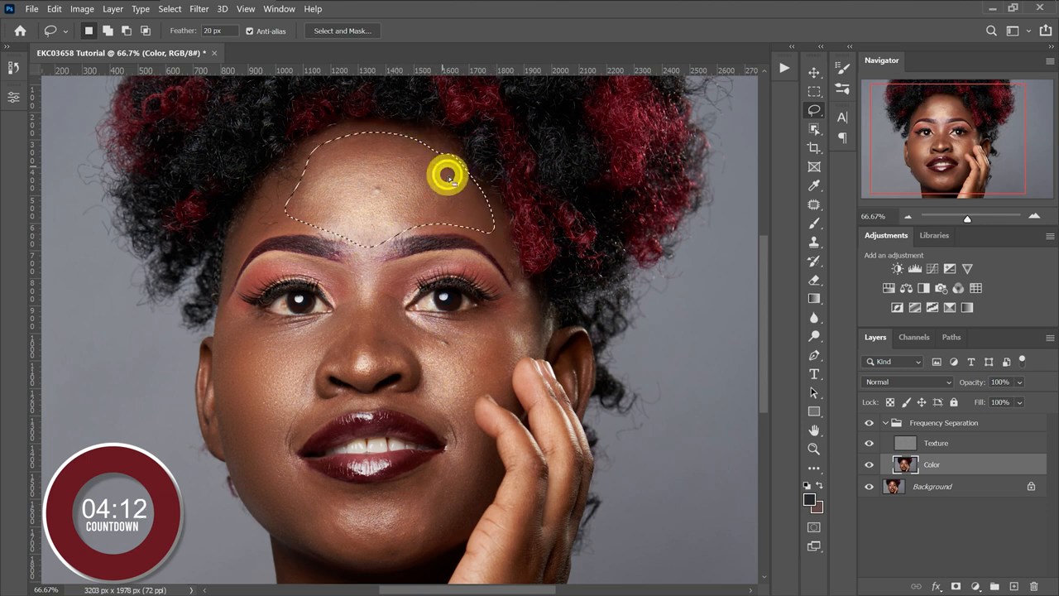
left_click(197, 9)
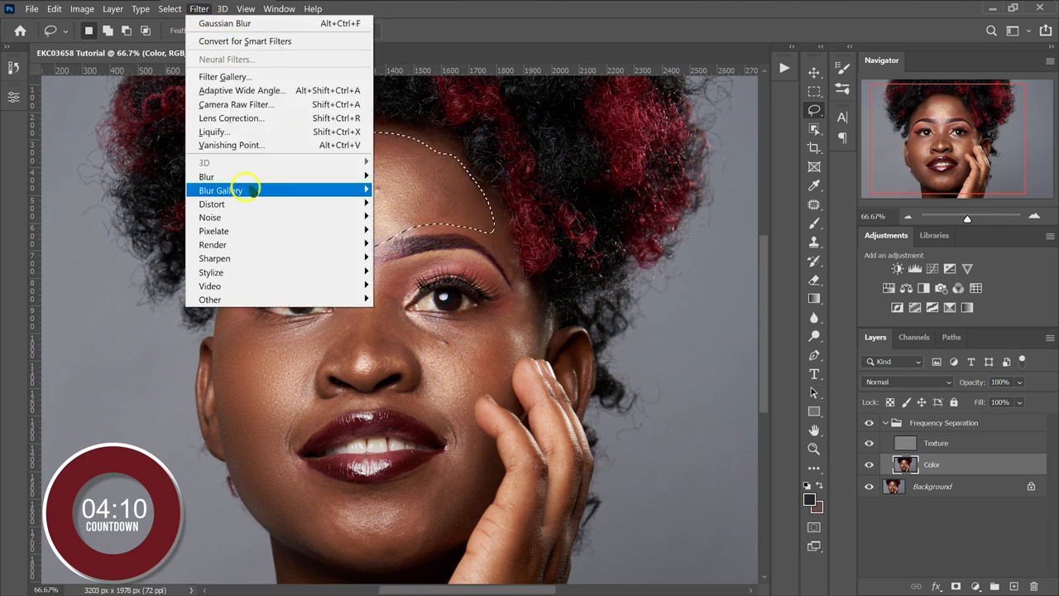
mouse_move(248, 177)
left_click(409, 231)
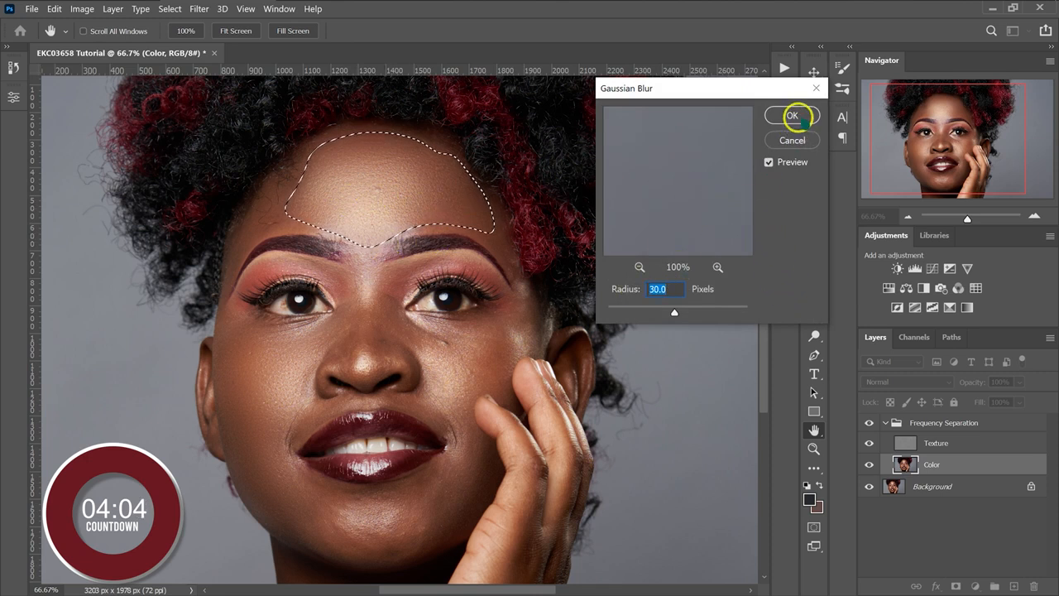
left_click(792, 115)
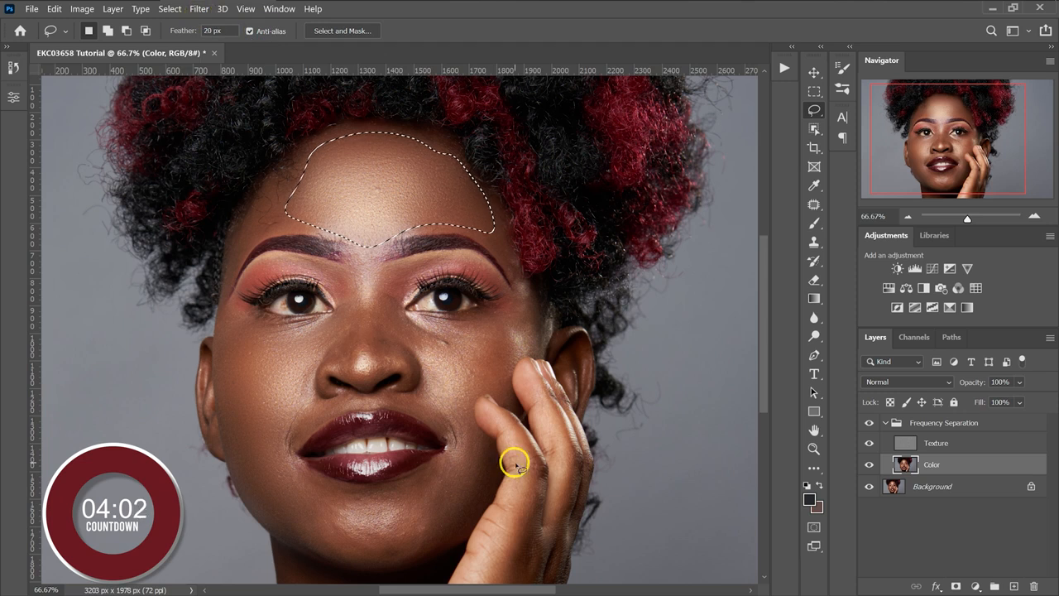
Lasso the cheek beside the hand, below the eye, and reapply the last Gaussian Blur to it.
mouse_move(511, 310)
left_mouse_down()
mouse_move(408, 330)
mouse_move(457, 410)
mouse_move(488, 390)
mouse_move(510, 398)
mouse_move(514, 359)
mouse_move(534, 338)
mouse_move(513, 305)
left_mouse_up()
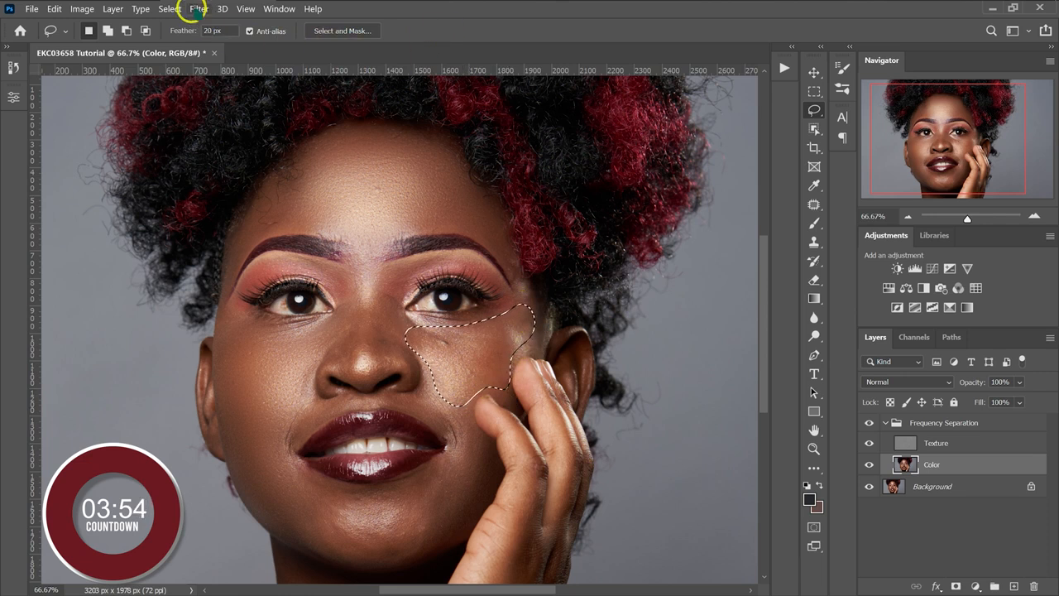
left_click(198, 10)
mouse_move(217, 176)
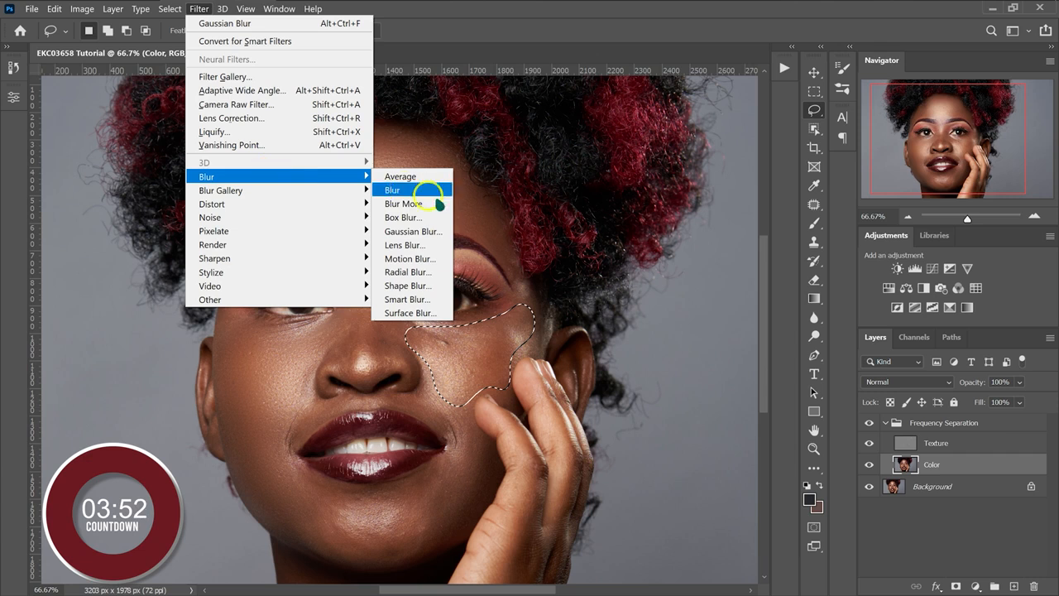
left_click(456, 37)
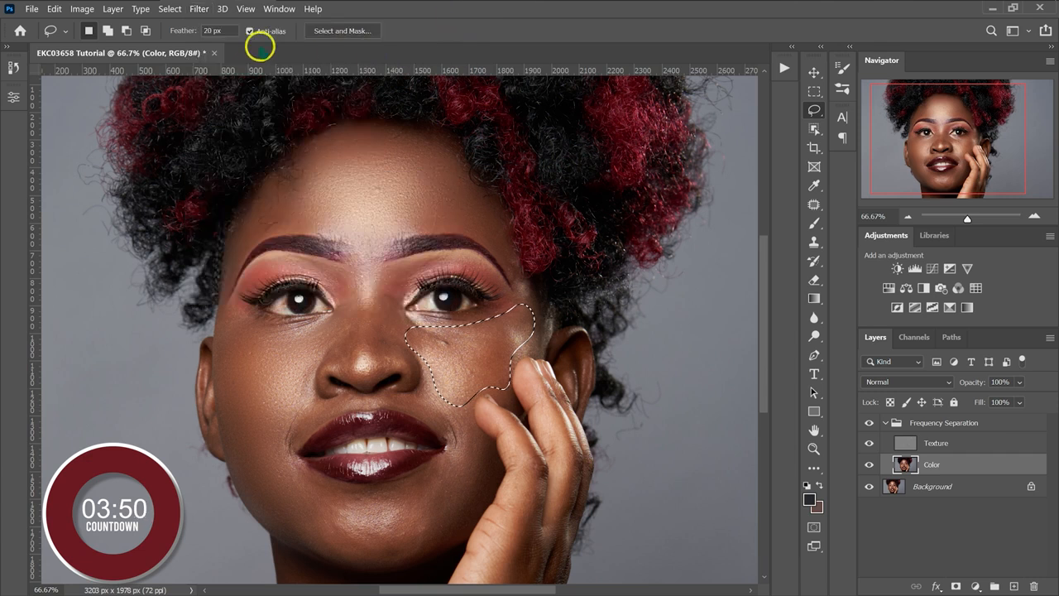
left_click(199, 9)
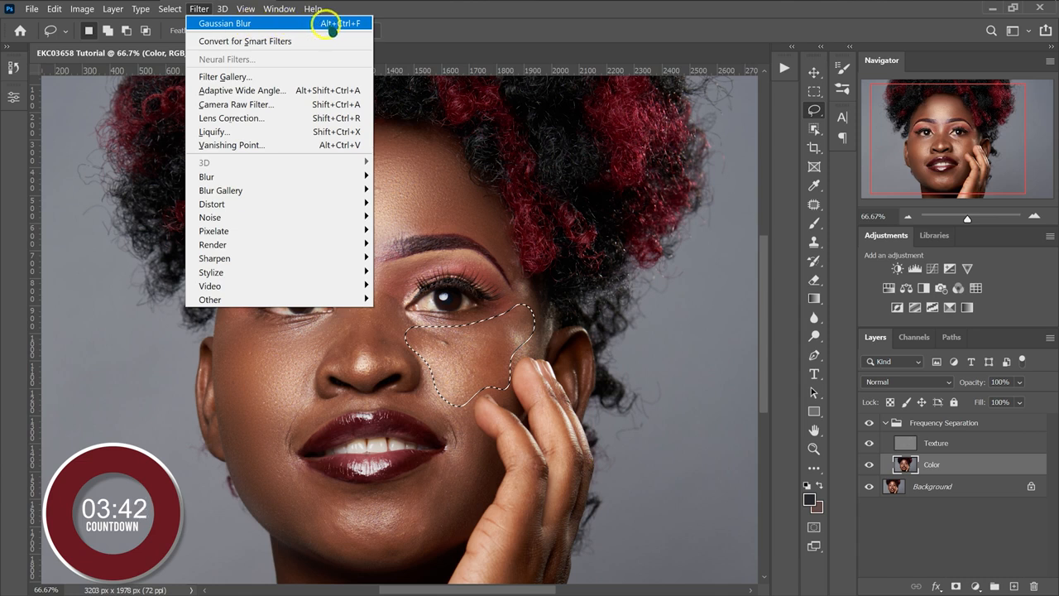
left_click(405, 29)
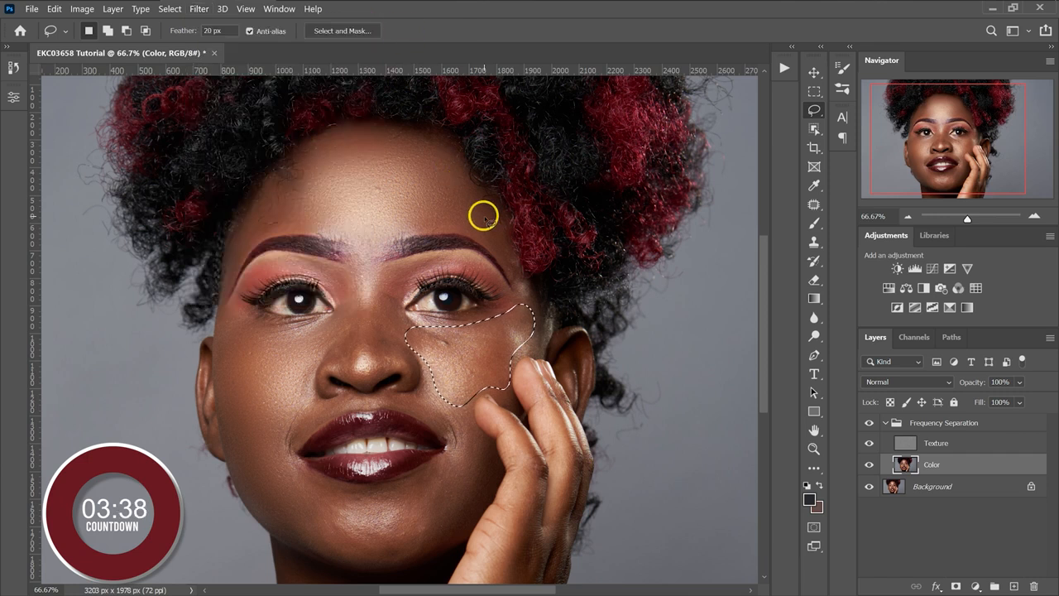
Lasso the next skin area, starting at the corner of the mouth nearest the hand.
mouse_move(443, 465)
left_mouse_down()
mouse_move(381, 496)
mouse_move(411, 553)
mouse_move(455, 461)
left_mouse_up()
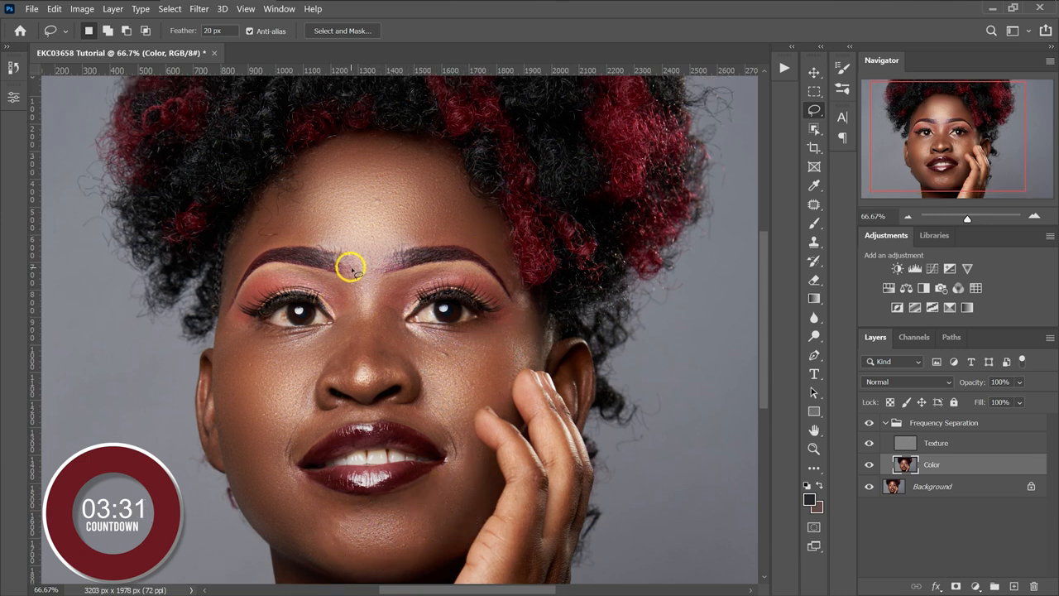
Lasso the nose bridge from between the eyebrows to the tip and apply a Gaussian Blur with a 15-pixel radius to it.
mouse_move(351, 265)
left_mouse_down()
mouse_move(351, 365)
mouse_move(359, 388)
mouse_move(375, 389)
mouse_move(388, 378)
mouse_move(354, 257)
left_mouse_up()
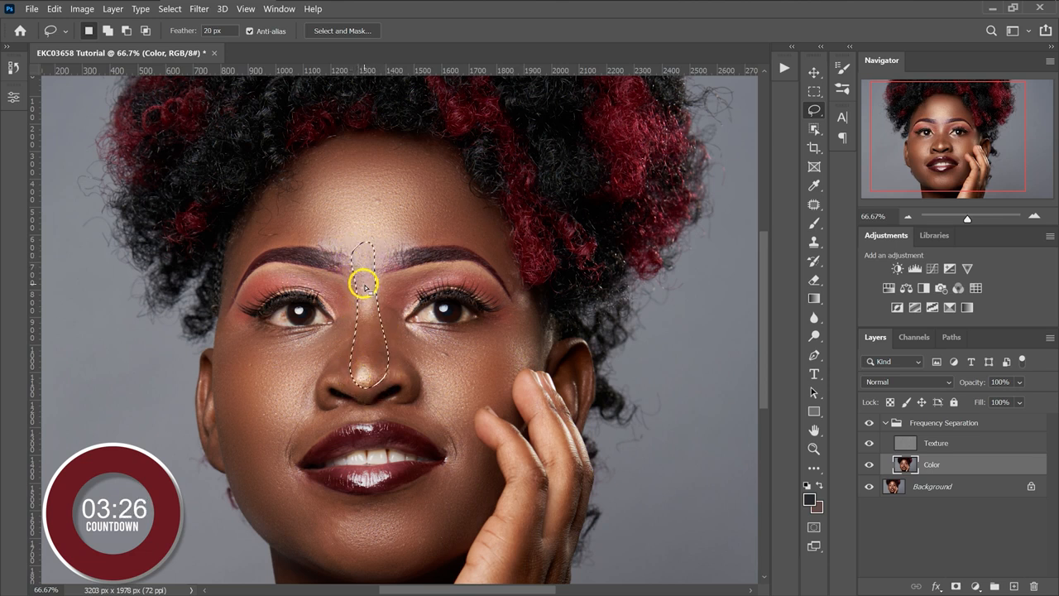
left_click(198, 9)
mouse_move(243, 175)
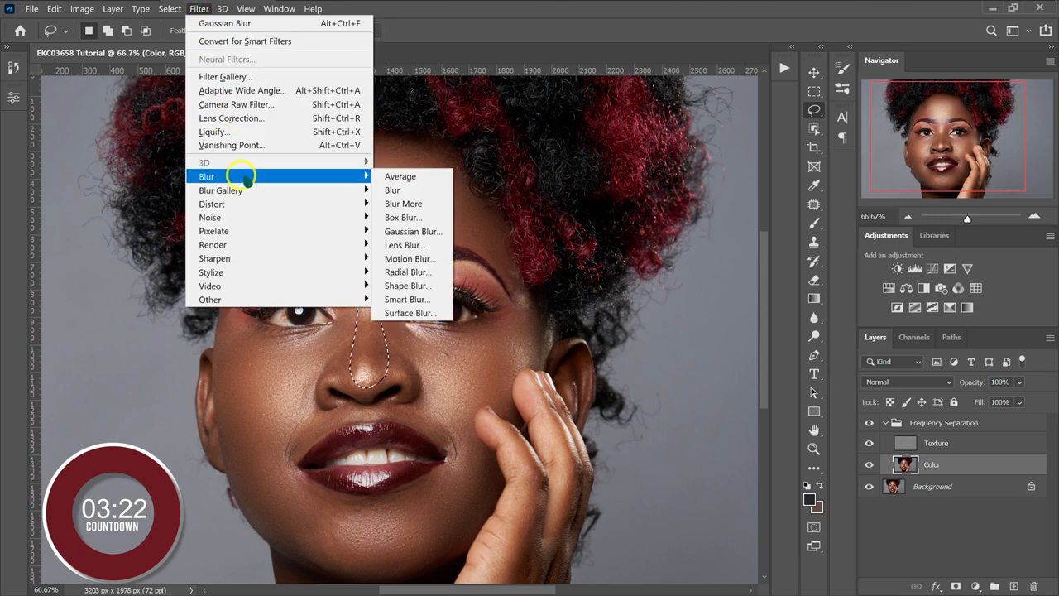
left_click(430, 230)
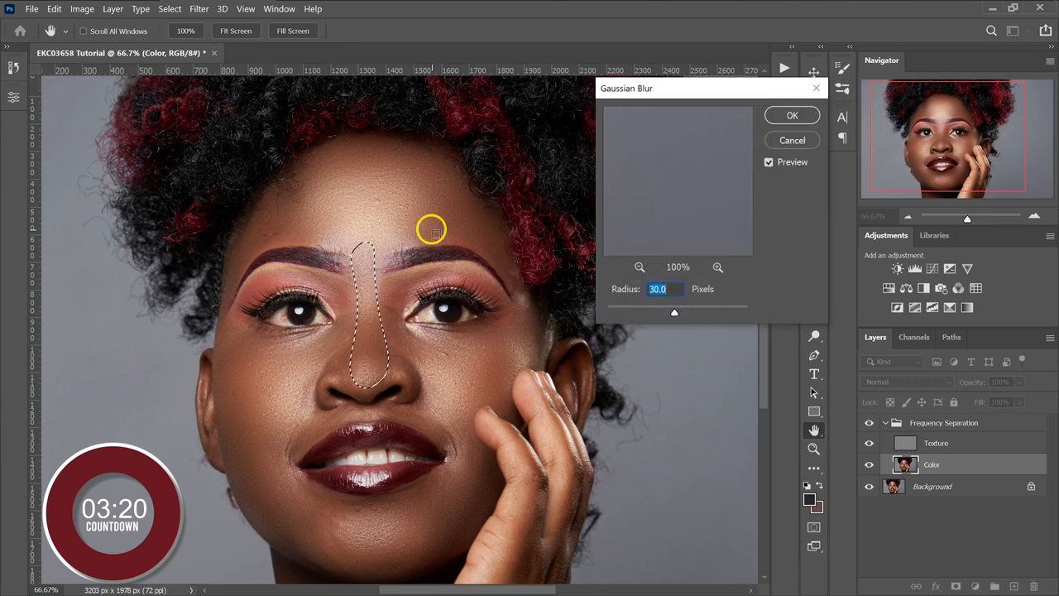
left_click(723, 172)
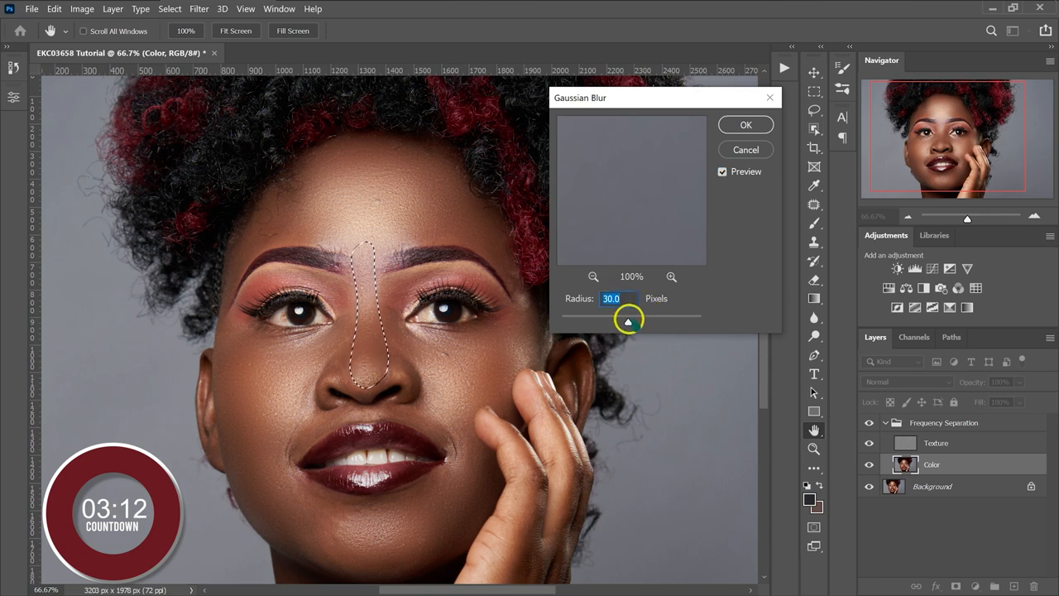
mouse_move(621, 321)
left_mouse_down()
mouse_move(551, 318)
mouse_move(620, 323)
left_mouse_up()
left_click(722, 171)
left_click(626, 296)
key("BackSpace")
key("BackSpace")
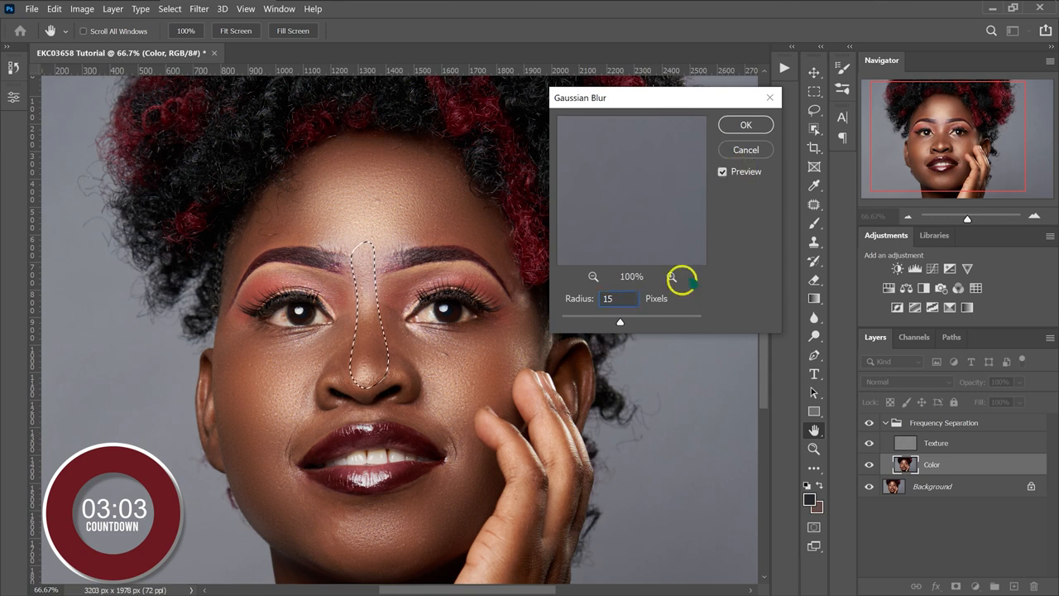
left_click(749, 125)
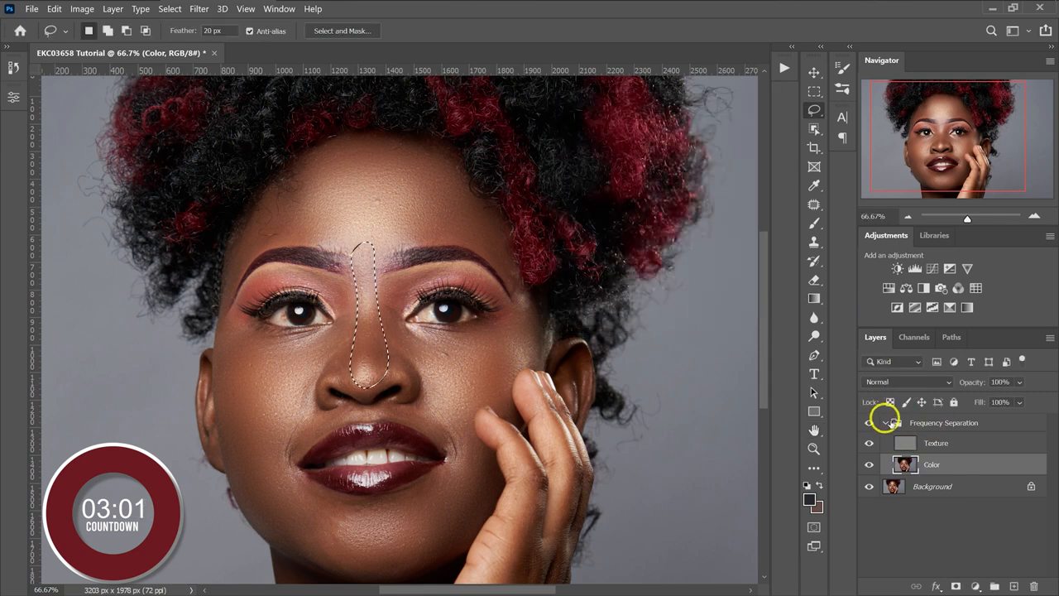
Collapse the Frequency Separation group, hide and show it to compare the retouch, and deselect the nose selection.
left_click(885, 422)
left_click(870, 422)
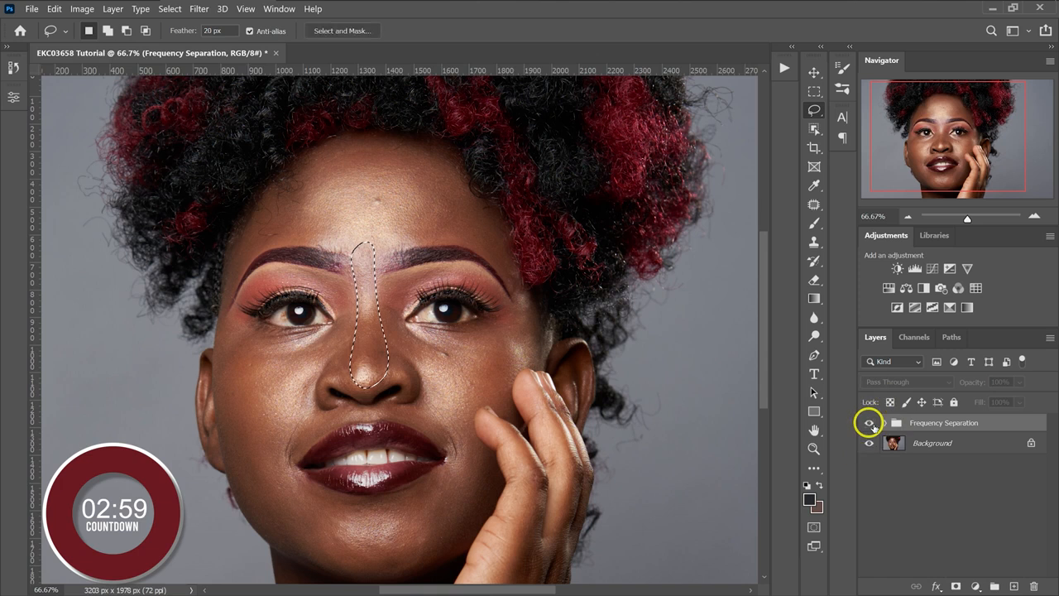
left_click(869, 423)
right_click(372, 317)
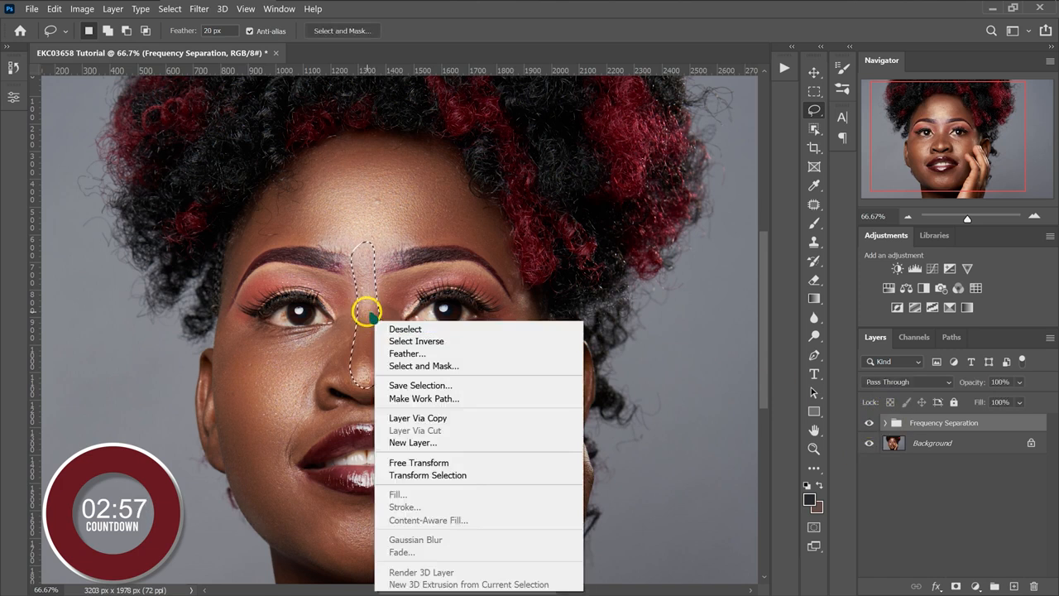
left_click(385, 329)
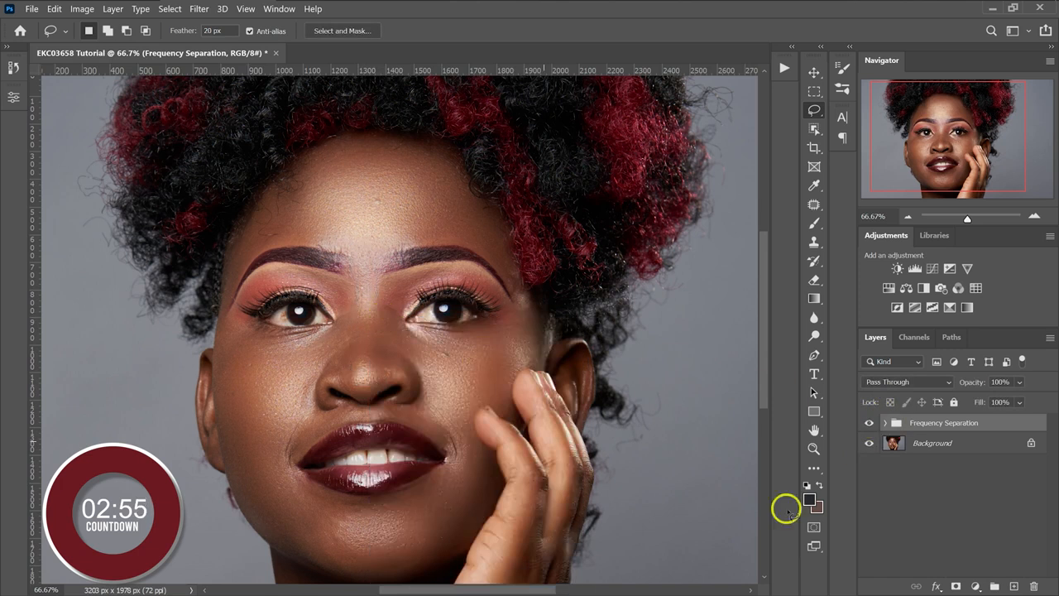
Make the Texture layer in the Frequency Separation group active and set up the Clone Stamp with an 80-pixel brush.
left_click(885, 423)
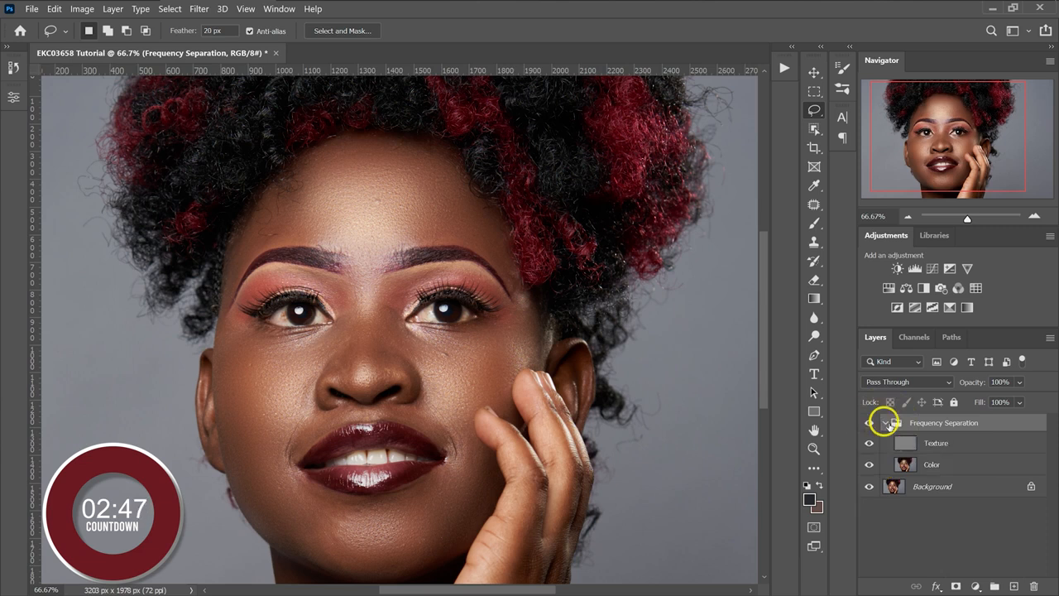
left_click(955, 445)
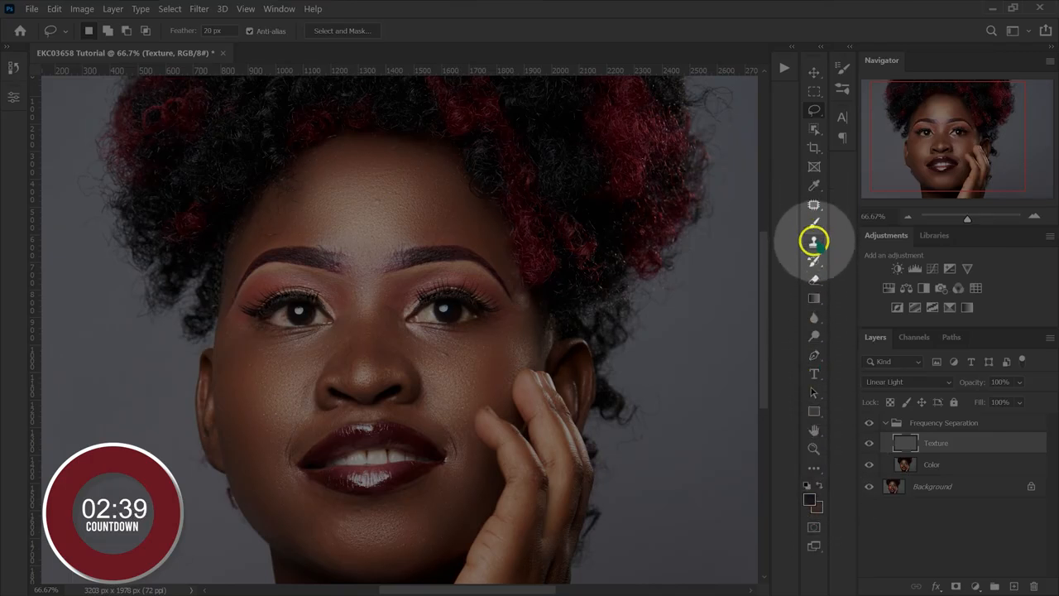
left_click(813, 240)
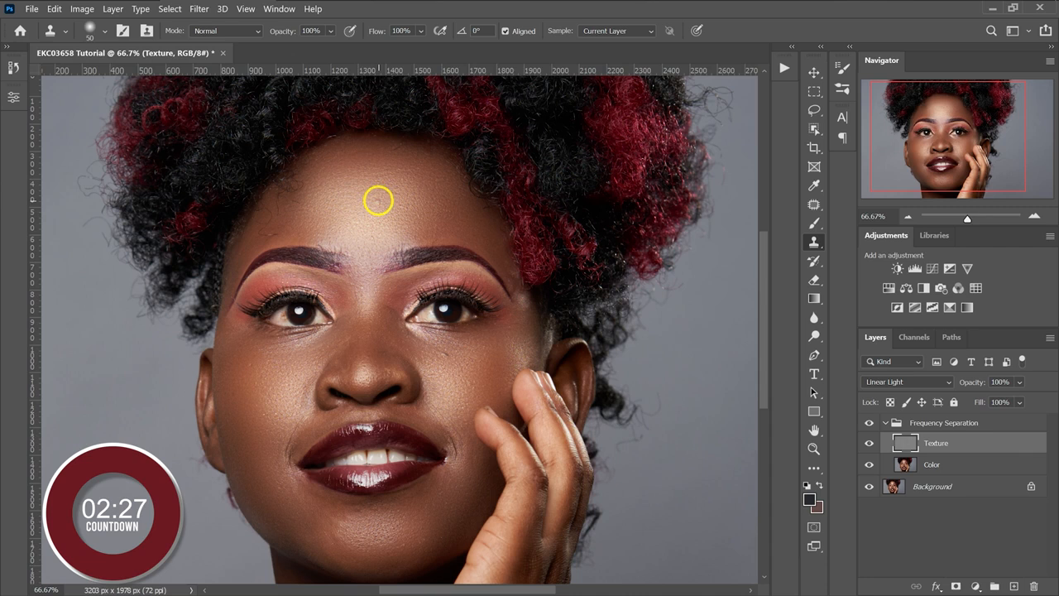
key("bracketright")
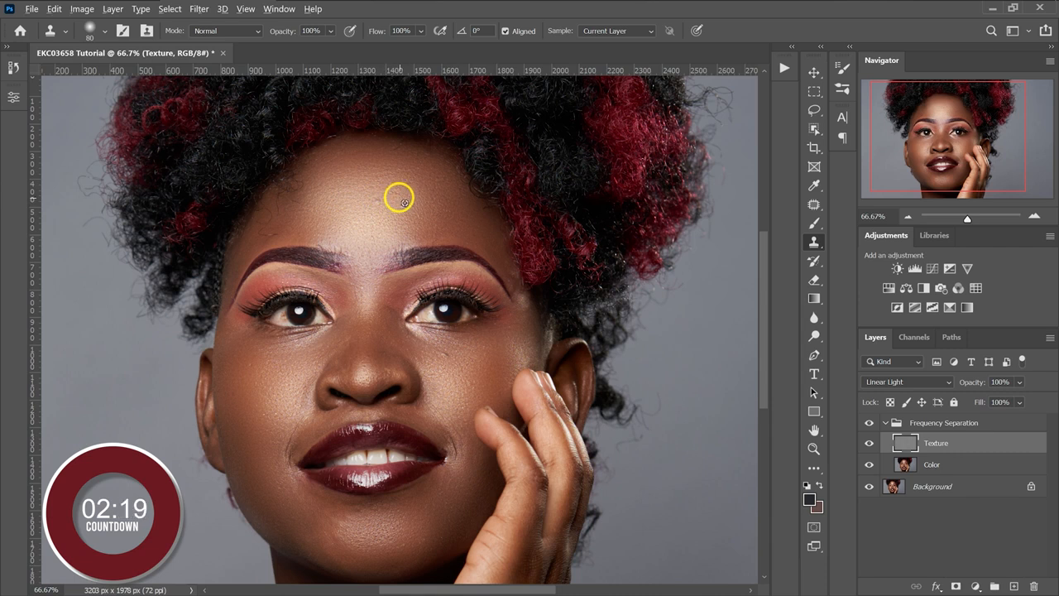
Clone nearby clean skin texture over the spot in the middle of the forehead, keeping the sample source on Current Layer.
left_click(400, 199, "alt")
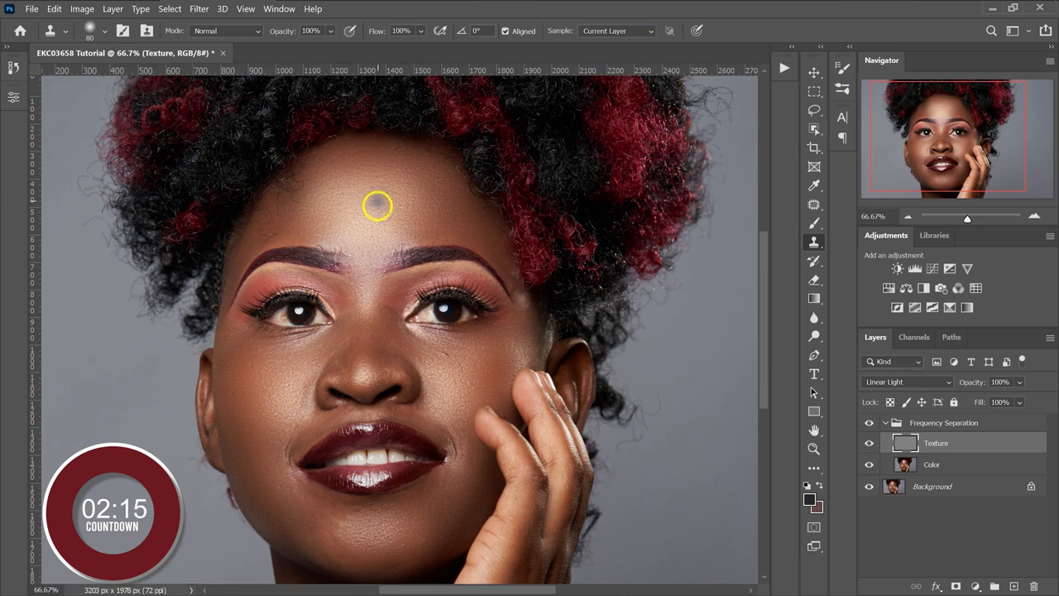
scroll(377, 200, "up", 3)
left_click(591, 31)
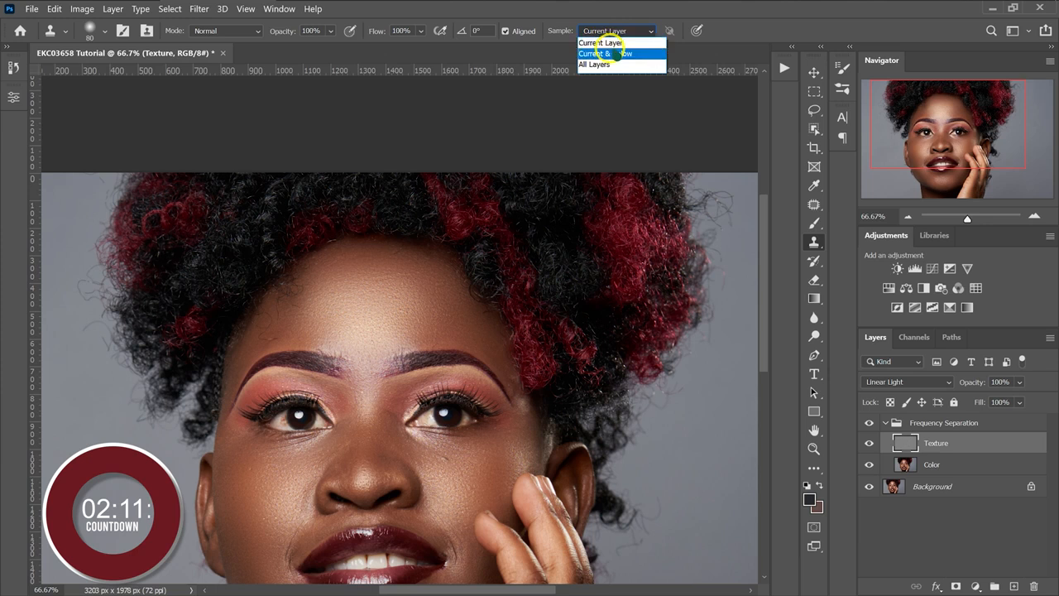
left_click(719, 34)
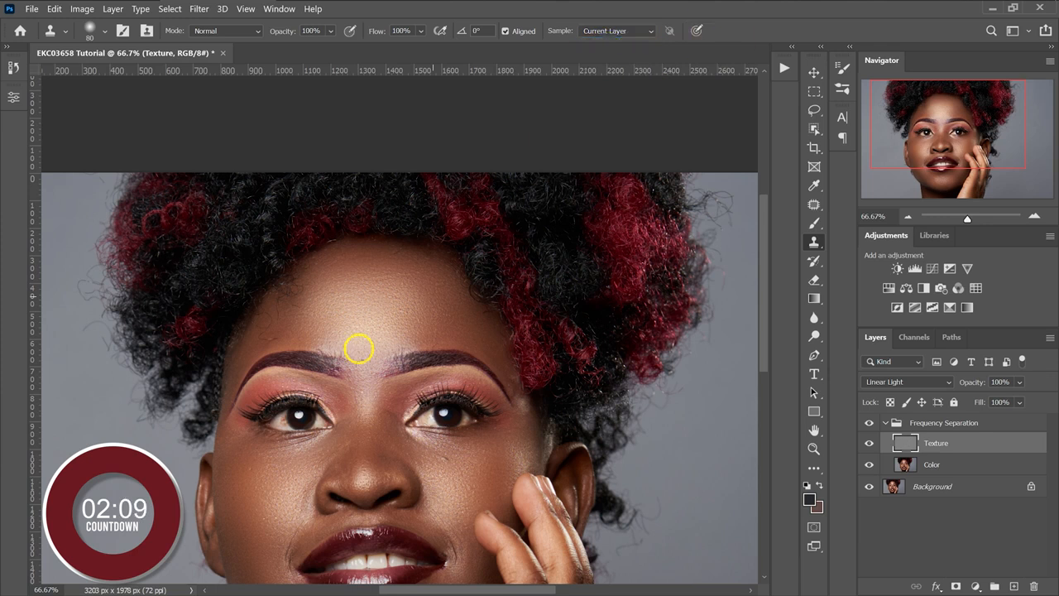
Clone clean texture over the marks below the eye nearest the hand, reducing the brush size to 50 pixels.
scroll(344, 409, "down", 4)
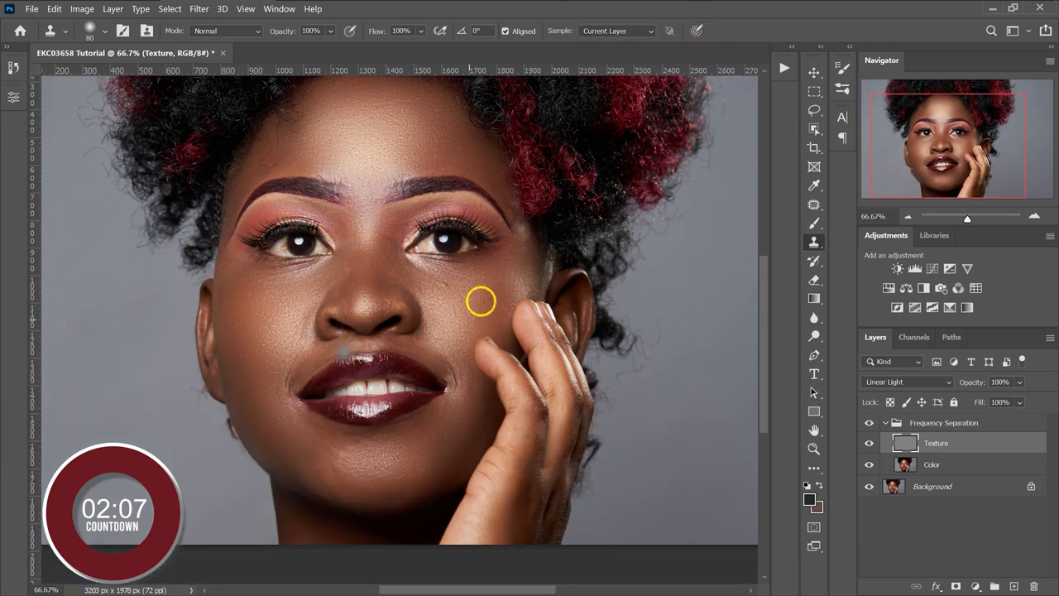
left_click(449, 284)
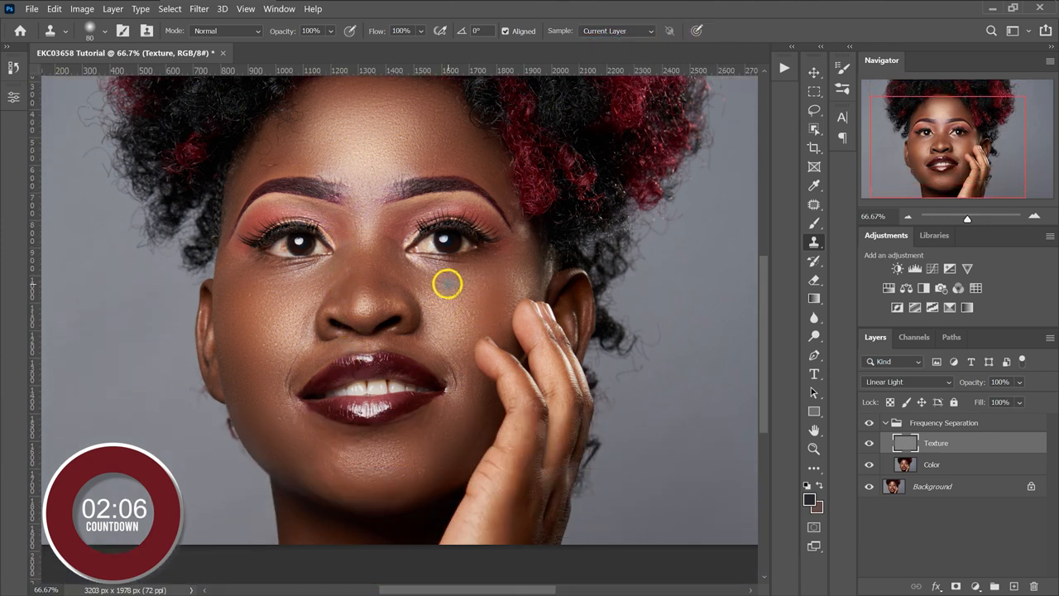
left_click(469, 302, "alt")
left_click(438, 283)
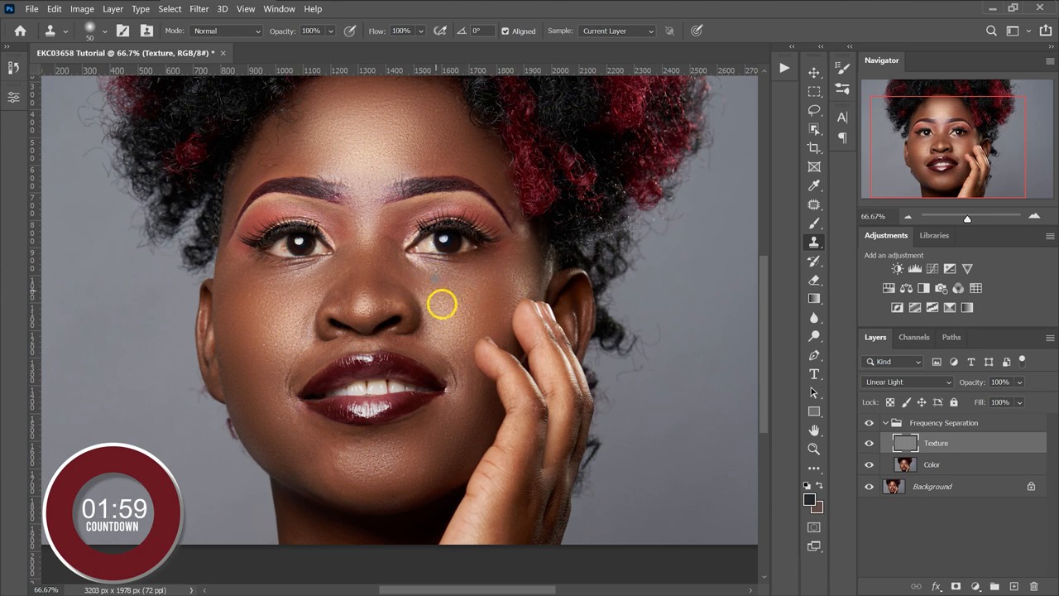
Clone over the small flaws on the opposite cheek, the chin and the mouth corner nearest the hand.
left_click(267, 364)
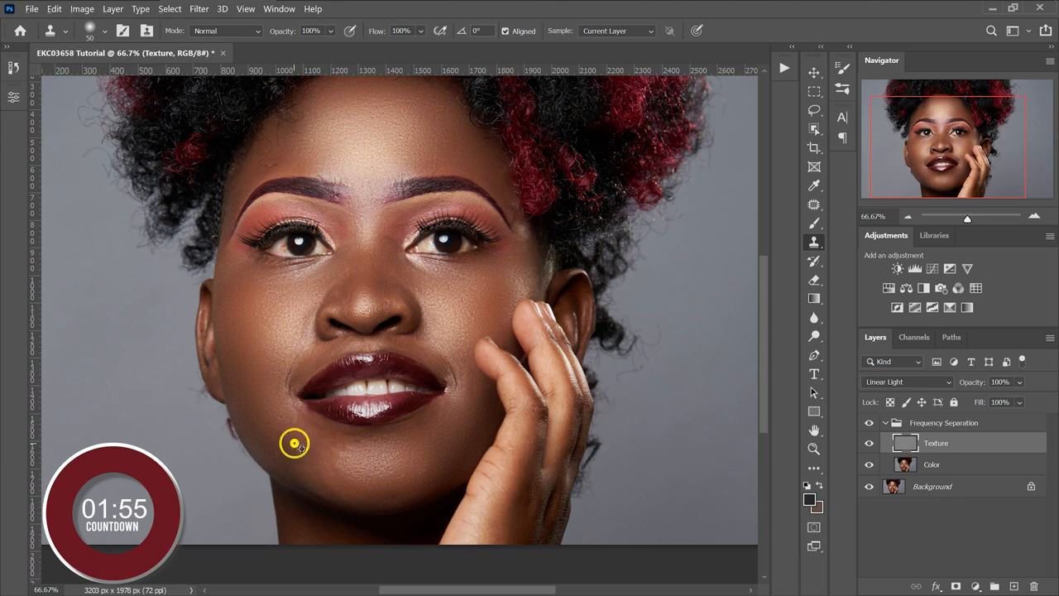
left_click(422, 467)
left_click(442, 399)
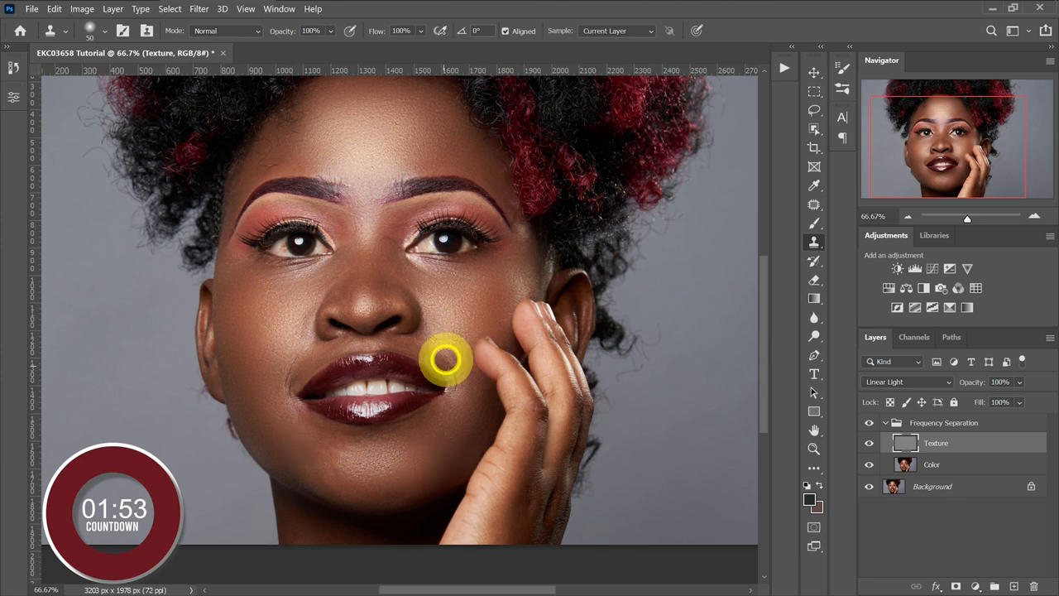
Clone clean forehead texture over the spots near the hairline, above the eyebrow farther from the hand.
left_click(283, 162)
left_click(302, 158)
left_click(276, 162)
left_click(254, 168)
left_click(307, 166, "alt")
left_click(317, 144, "alt")
left_click(305, 135, "alt")
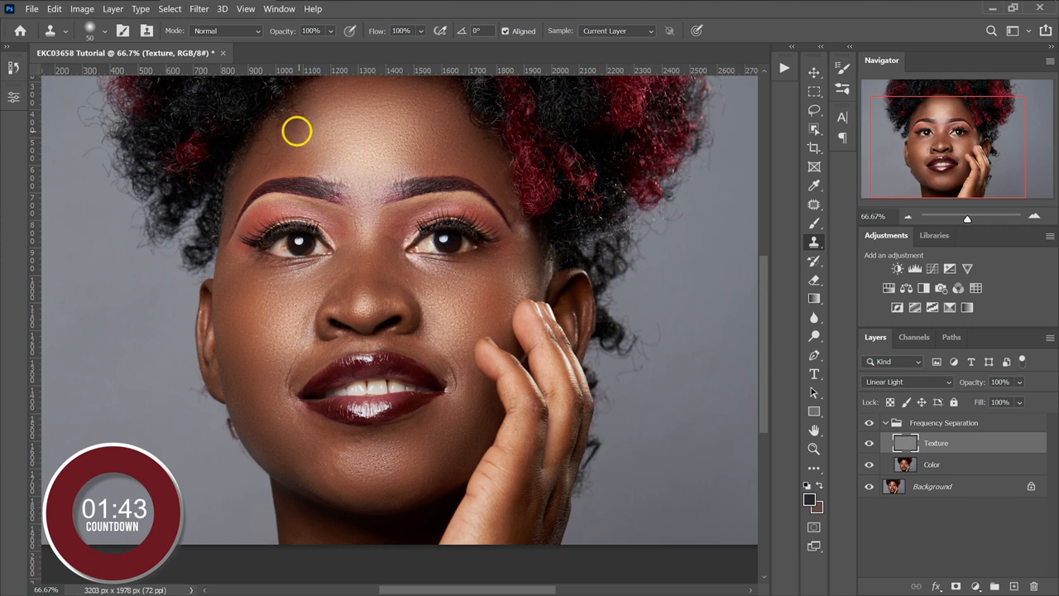
left_click(339, 164)
left_click(315, 147, "alt")
left_click(298, 141)
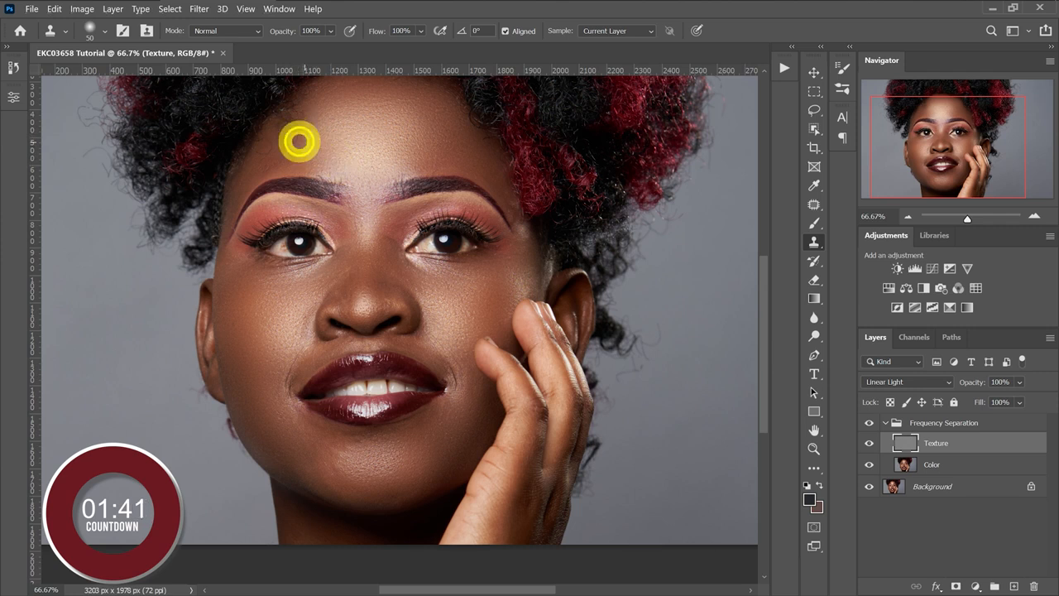
left_click(295, 138)
left_click(296, 141)
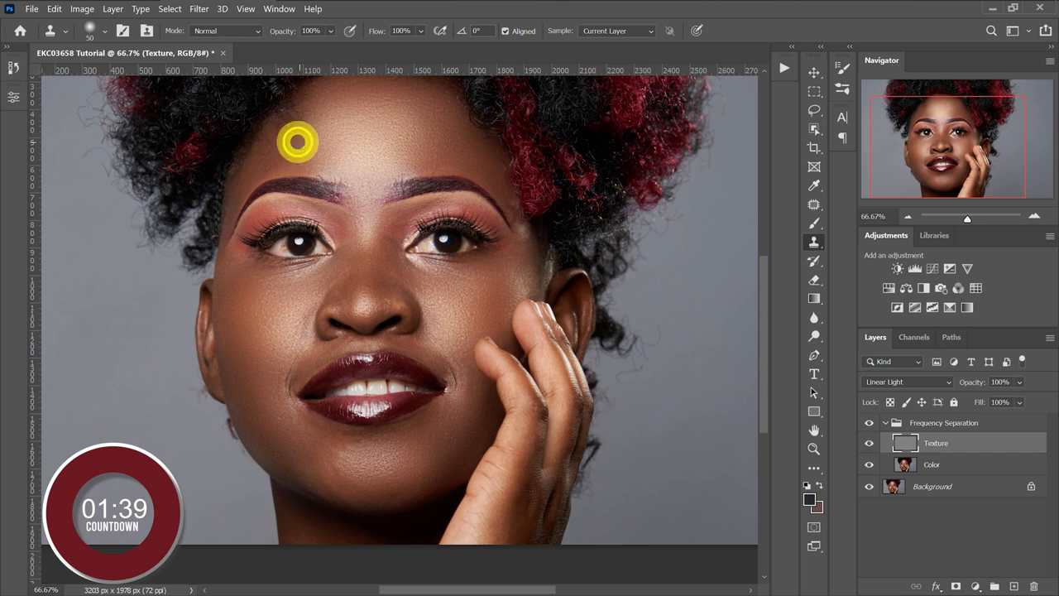
left_click(301, 172)
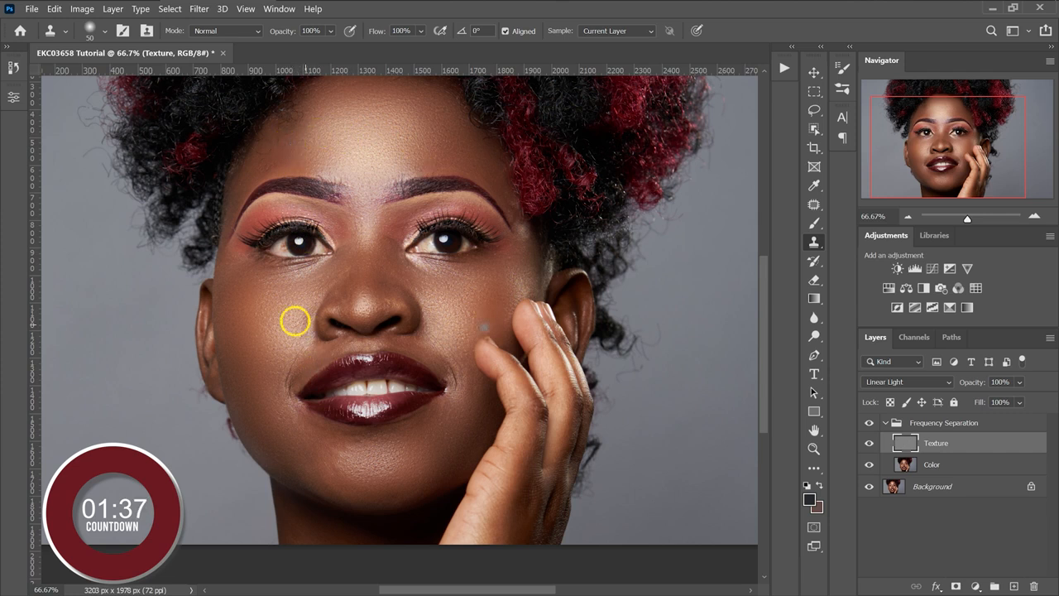
Clone over the remaining flaws on the cheek nearest the hand and, with a 35-pixel brush, around the nose bridge between the eyes.
left_click(413, 267)
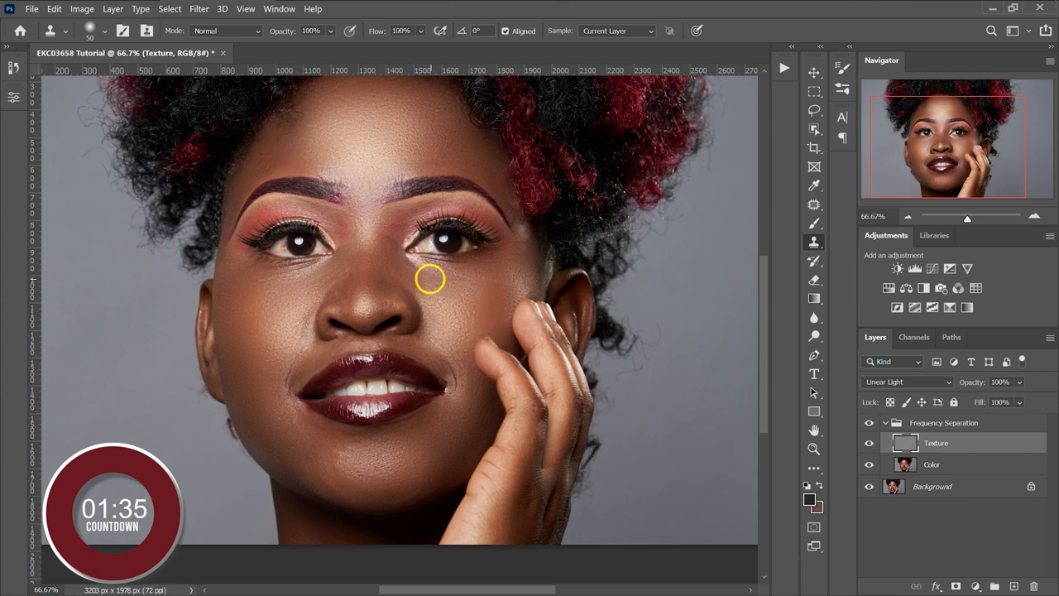
left_click(446, 301)
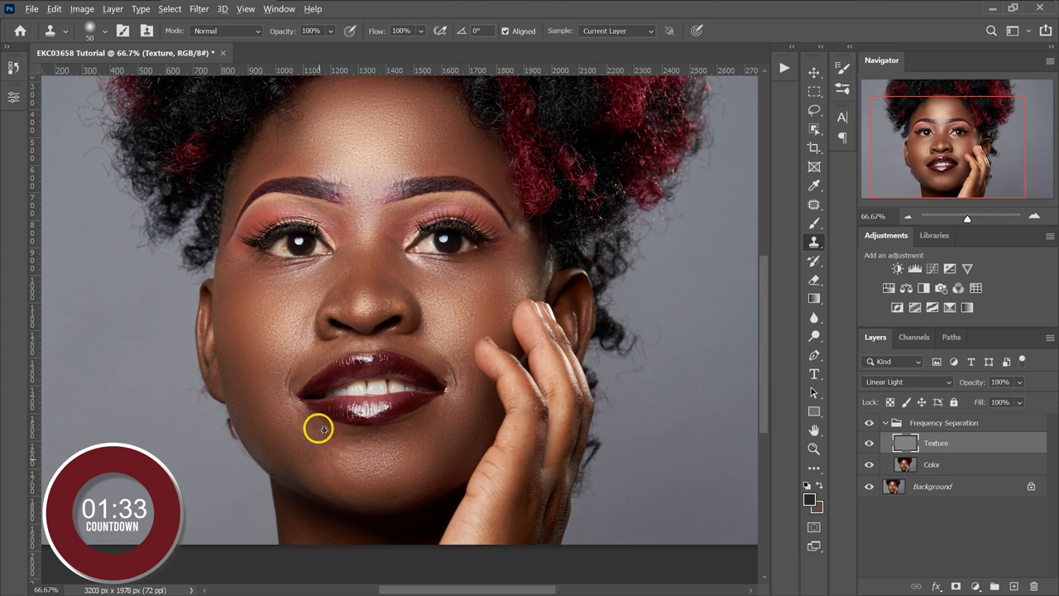
scroll(335, 451, "up", 3)
key("[")
key("[")
key("[")
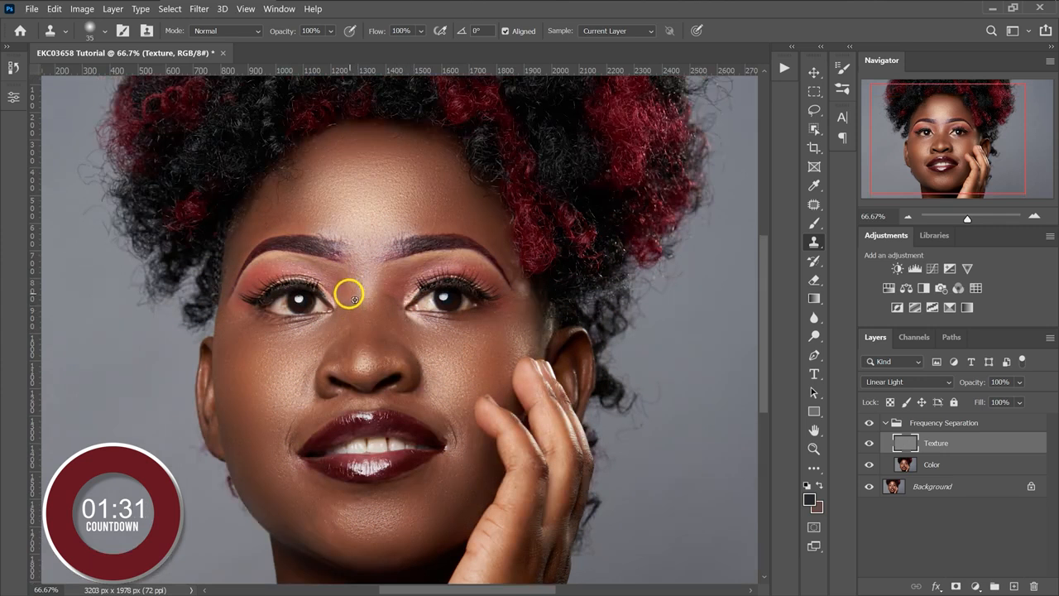
left_click(397, 301)
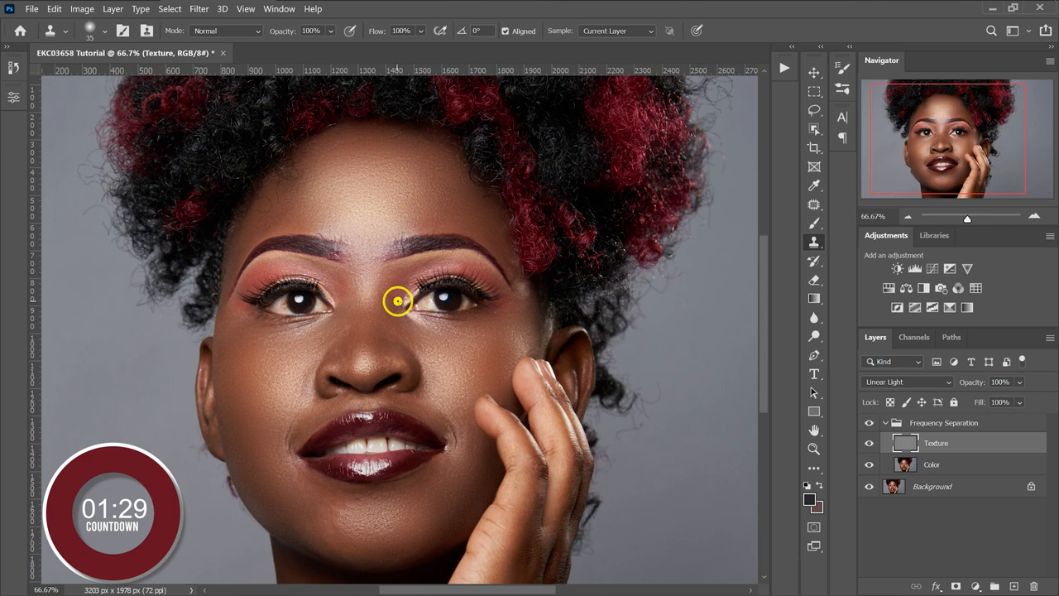
left_click(368, 285)
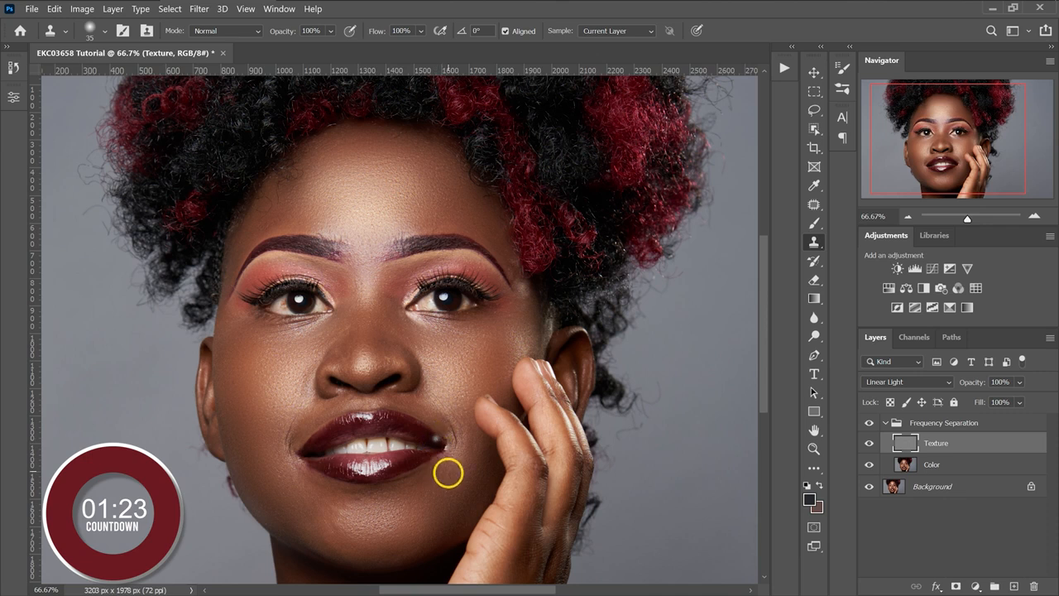
Hide and show the Frequency Separation group to compare the portrait before and after the texture cleanup.
left_click(868, 423)
left_click(868, 422)
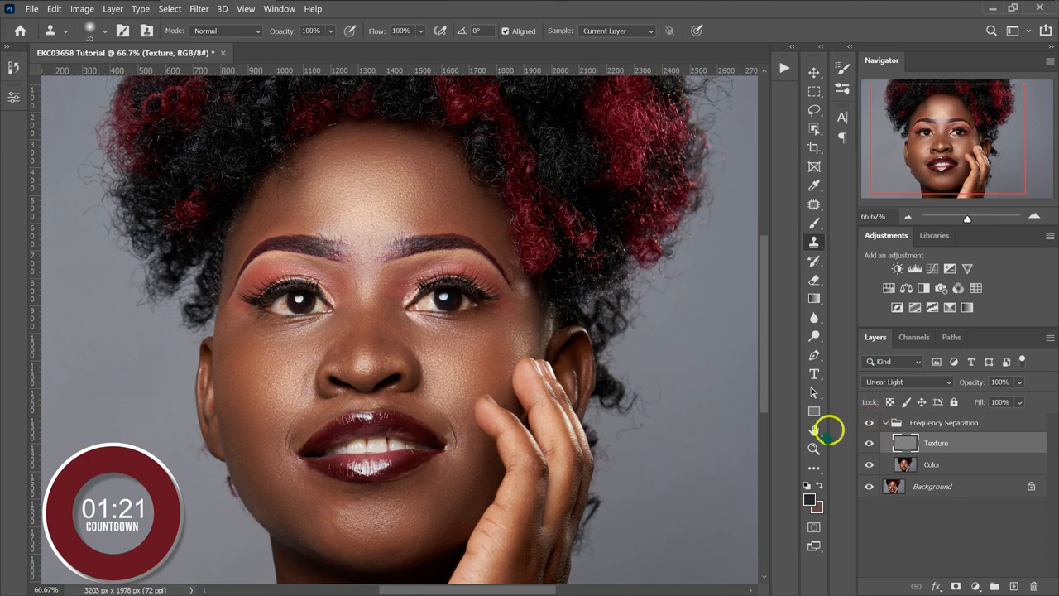
left_click(914, 444)
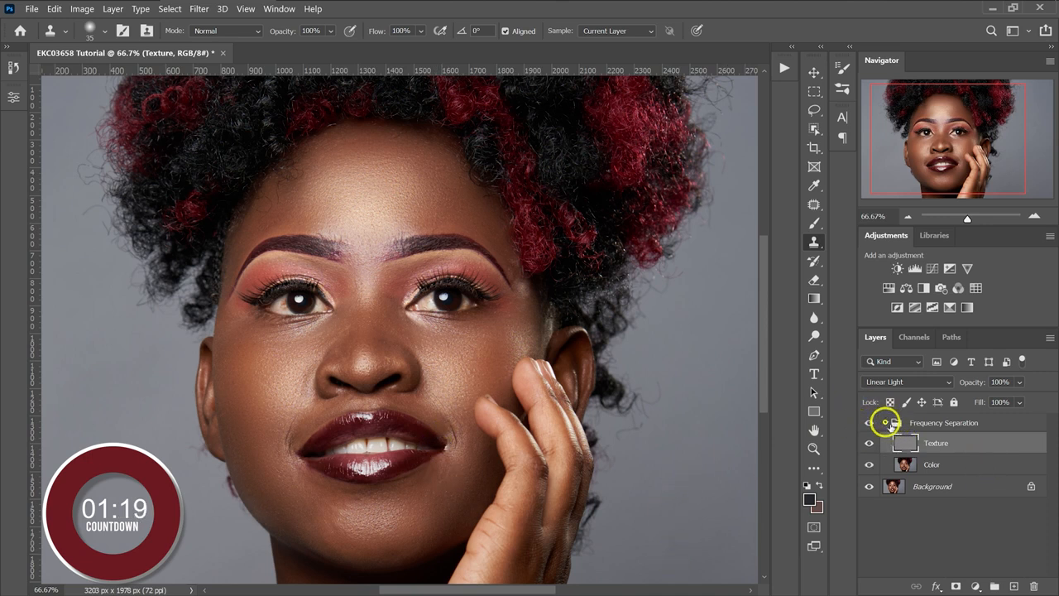
Collapse the Frequency Separation group and run the EK Teeth & Eye Whitening action.
left_click(884, 423)
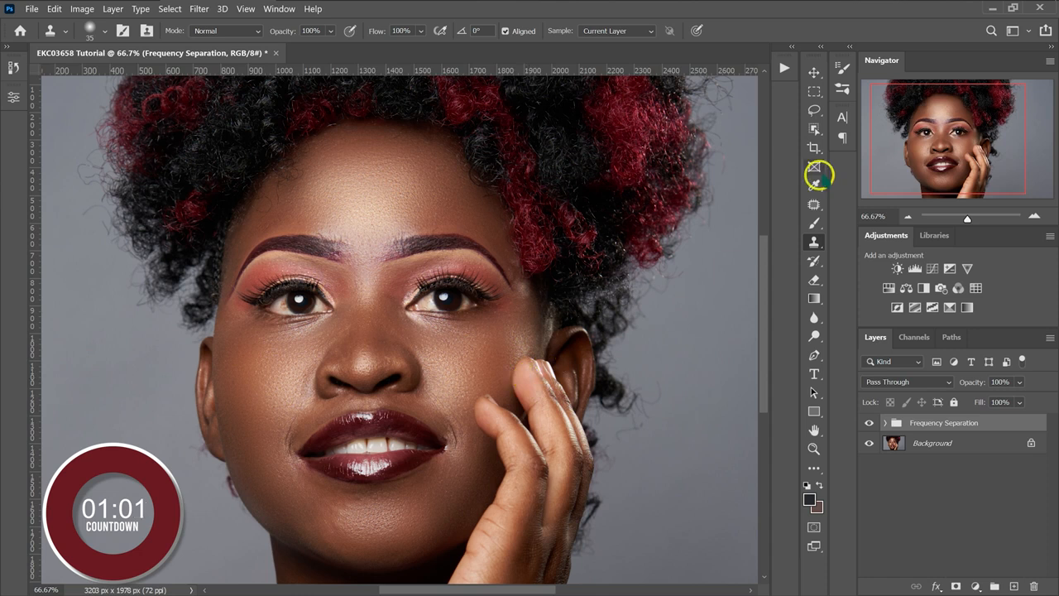
left_click(783, 67)
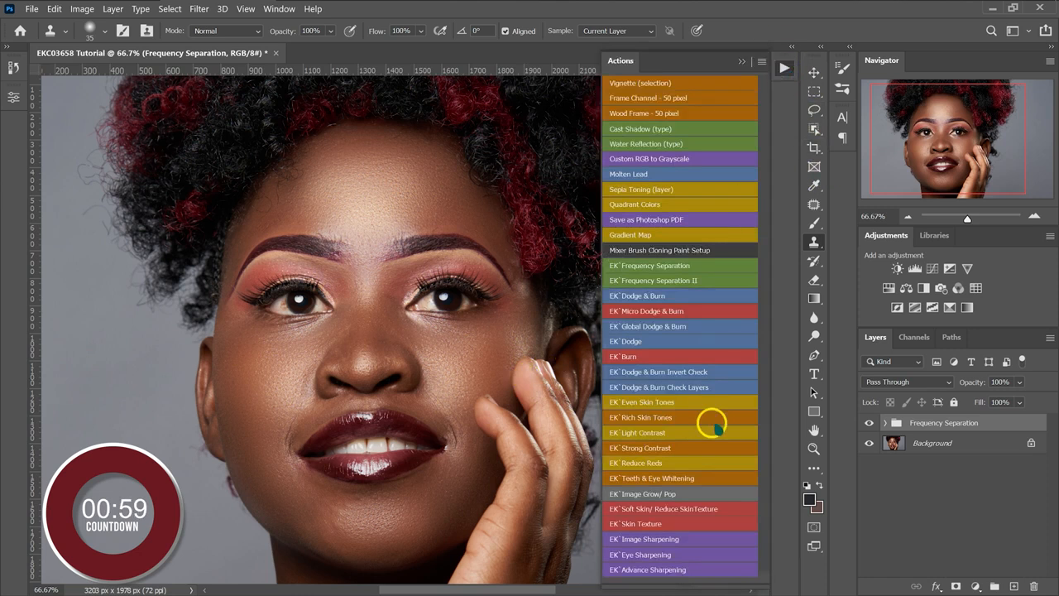
left_click(641, 478)
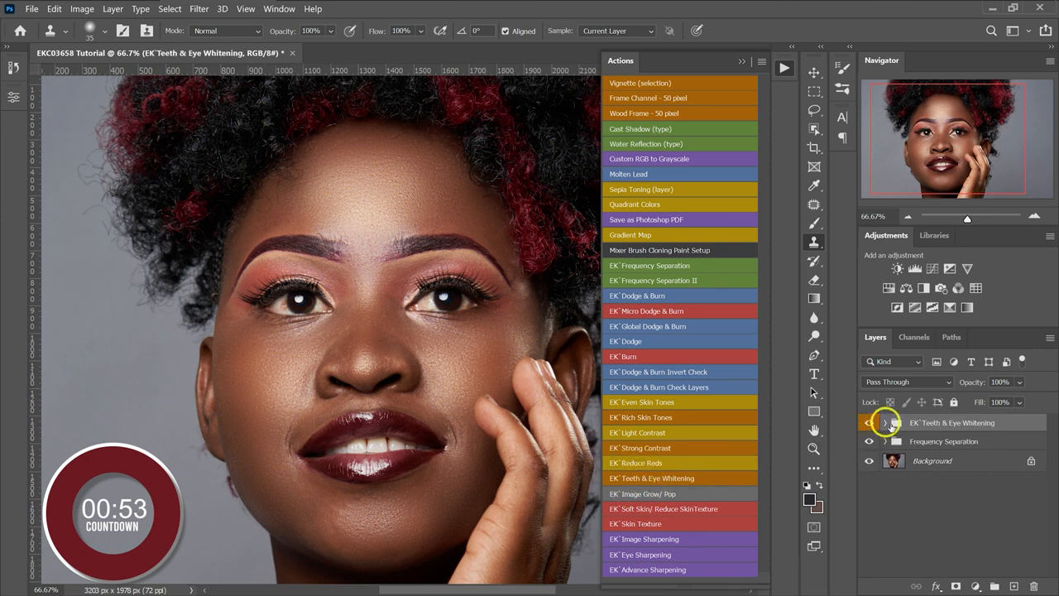
Whiten the eyes by painting white on the Photo Filter 1 mask with a 30-pixel brush, and collapse the whitening group.
left_click(884, 422)
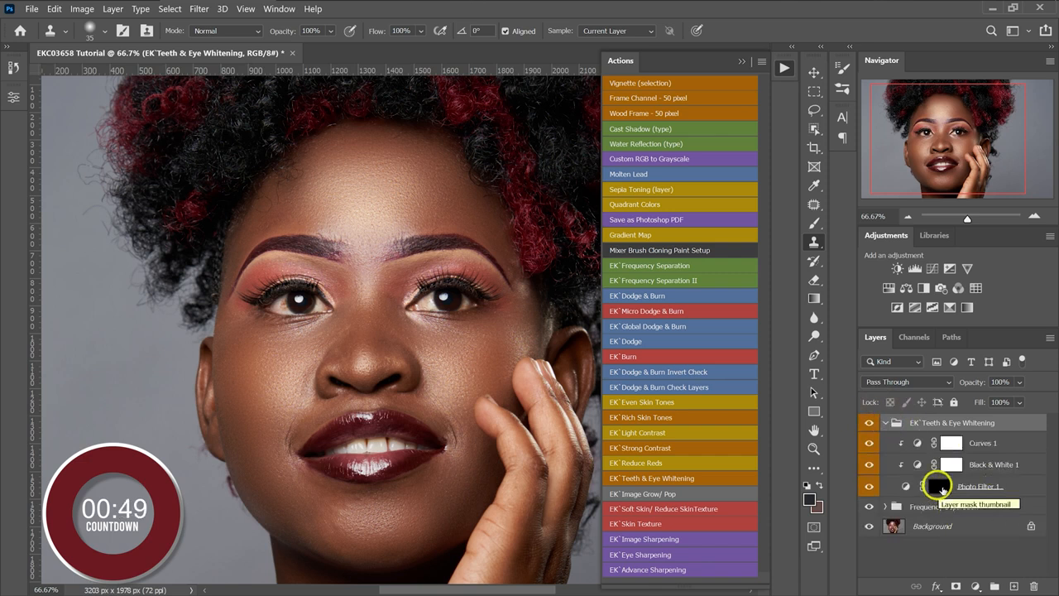
left_click(938, 486)
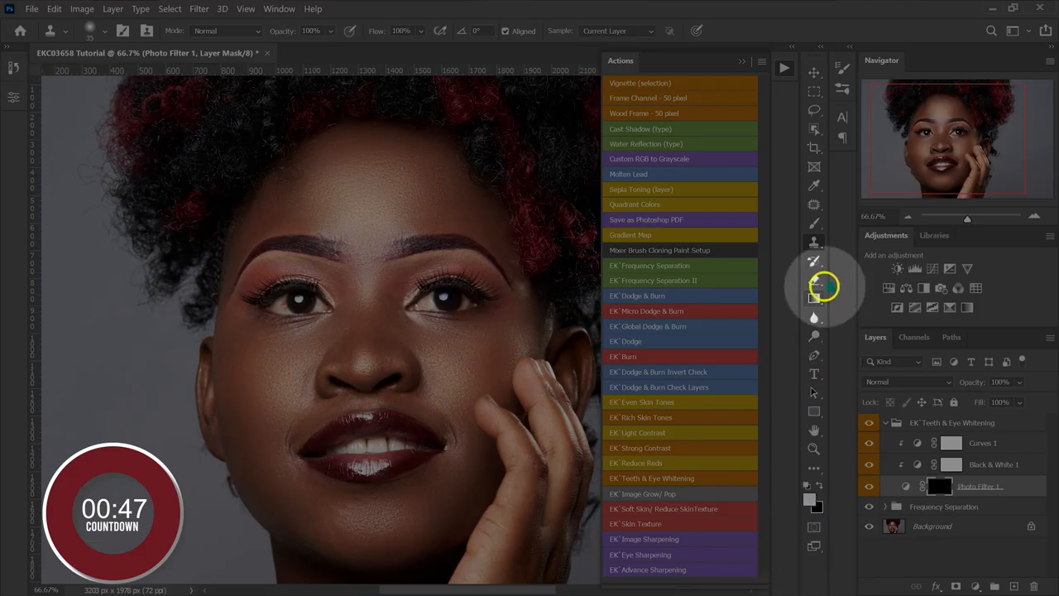
left_click(814, 223)
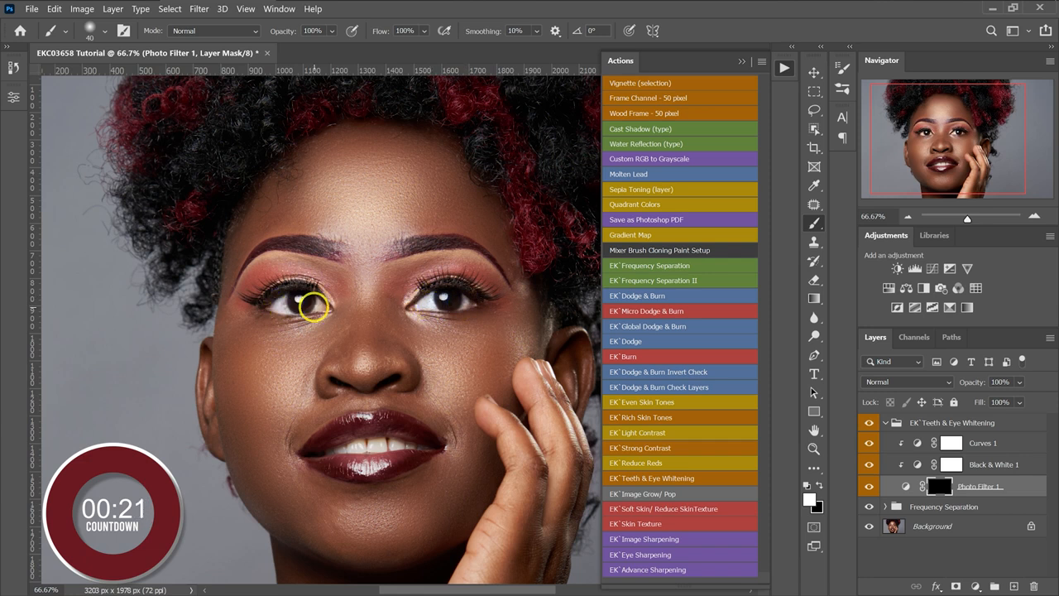
key("ctrl+plus")
key("bracketleft")
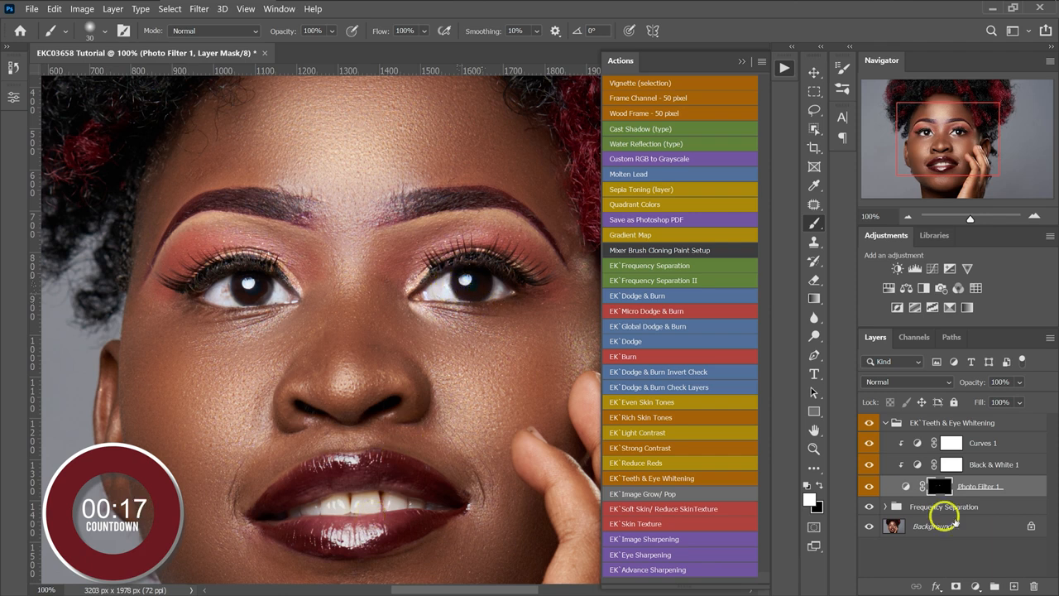
left_click(885, 423)
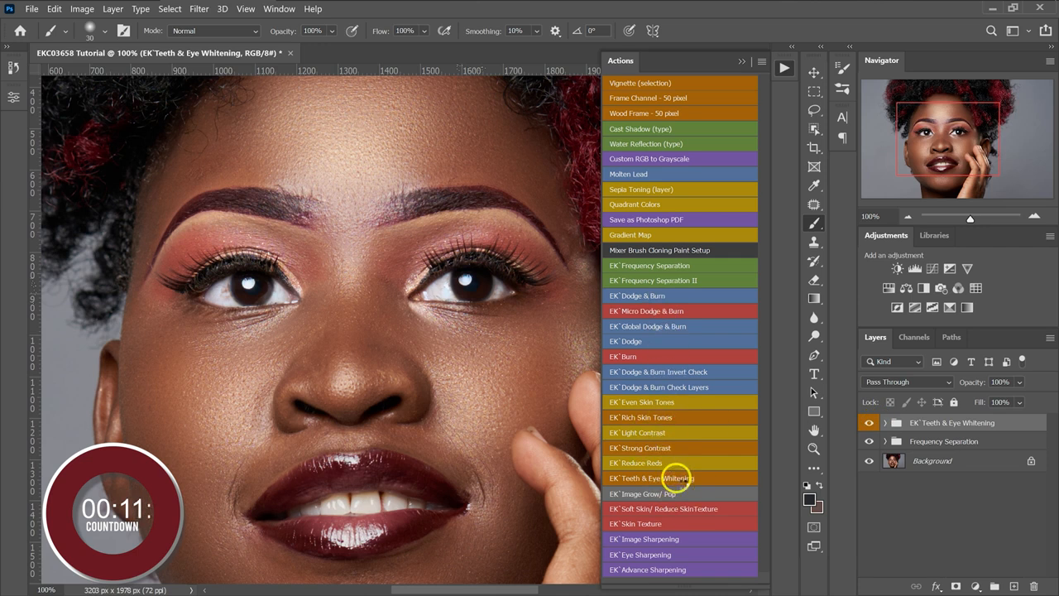
Run the EK Teeth & Eye Whitening action again and select the Photo Filter 1 mask in the new group.
left_click(674, 477)
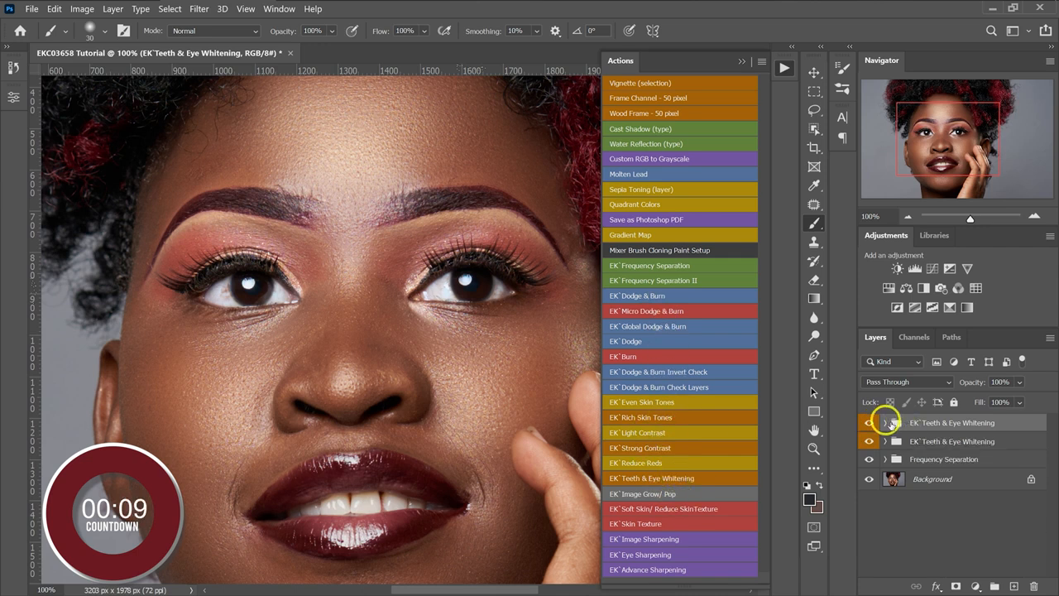
left_click(885, 422)
left_click(938, 485)
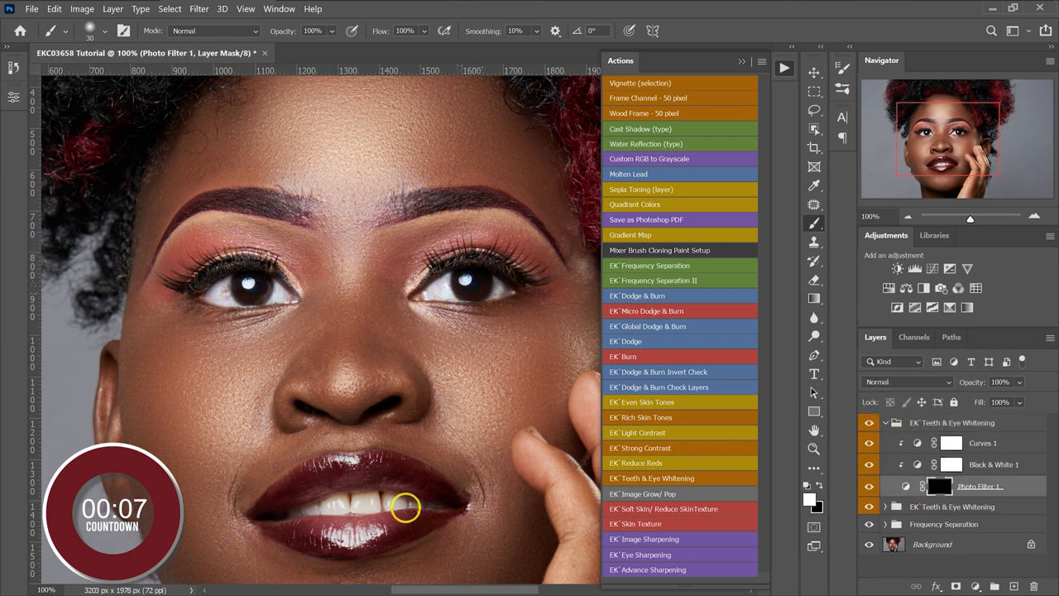
Whiten the teeth by painting white over them on the Photo Filter 1 mask with a 20-pixel brush.
key("ctrl+plus")
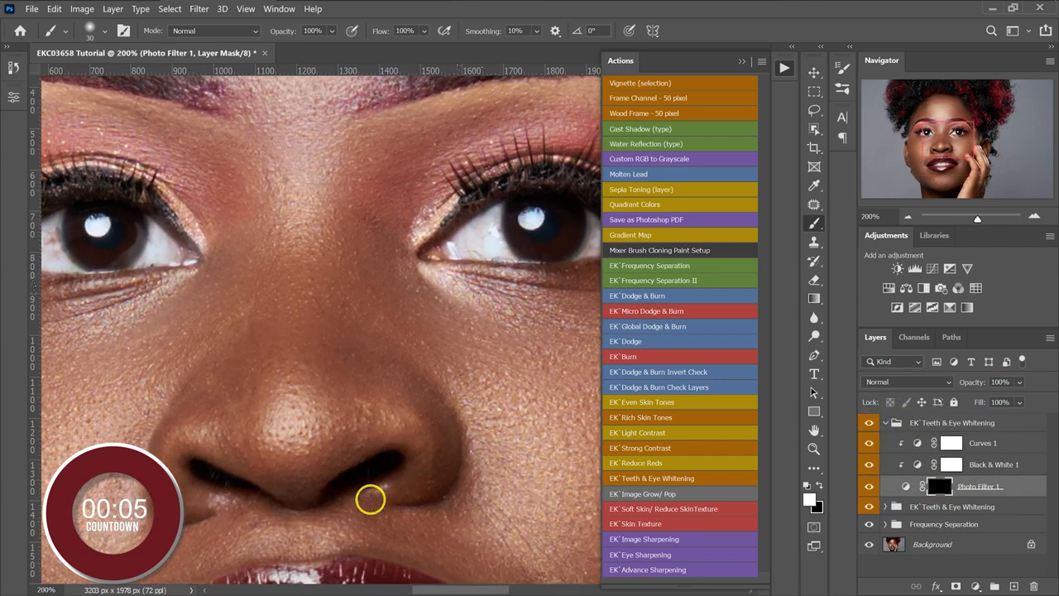
scroll(370, 498, "down", 3)
key("[")
mouse_move(371, 499)
left_mouse_down()
mouse_move(433, 401)
mouse_move(418, 376)
mouse_move(426, 399)
mouse_move(479, 393)
mouse_move(450, 384)
mouse_move(458, 368)
mouse_move(440, 381)
mouse_move(379, 378)
mouse_move(359, 404)
mouse_move(387, 393)
mouse_move(398, 373)
mouse_move(373, 393)
mouse_move(315, 399)
mouse_move(341, 404)
left_mouse_up()
mouse_move(488, 389)
left_mouse_down()
mouse_move(513, 387)
mouse_move(481, 370)
mouse_move(545, 388)
mouse_move(291, 401)
mouse_move(498, 383)
left_mouse_up()
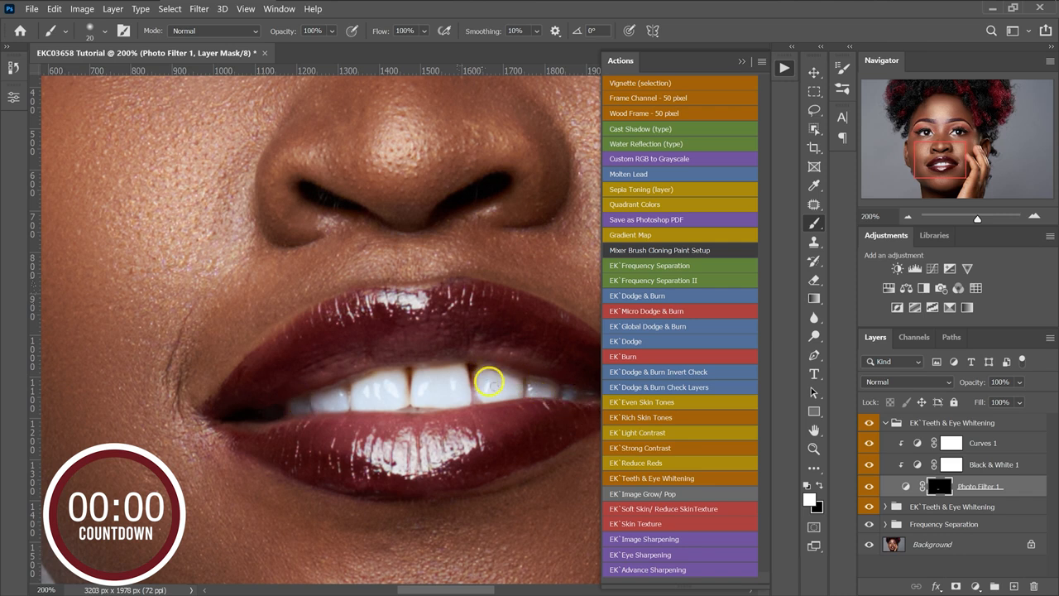
Hide and show the upper EK Teeth & Eye Whitening group to compare the teeth before and after whitening.
key("ctrl+minus")
key("ctrl+minus")
key("ctrl+minus")
key("ctrl+plus")
left_click_drag(427, 589, 415, 589)
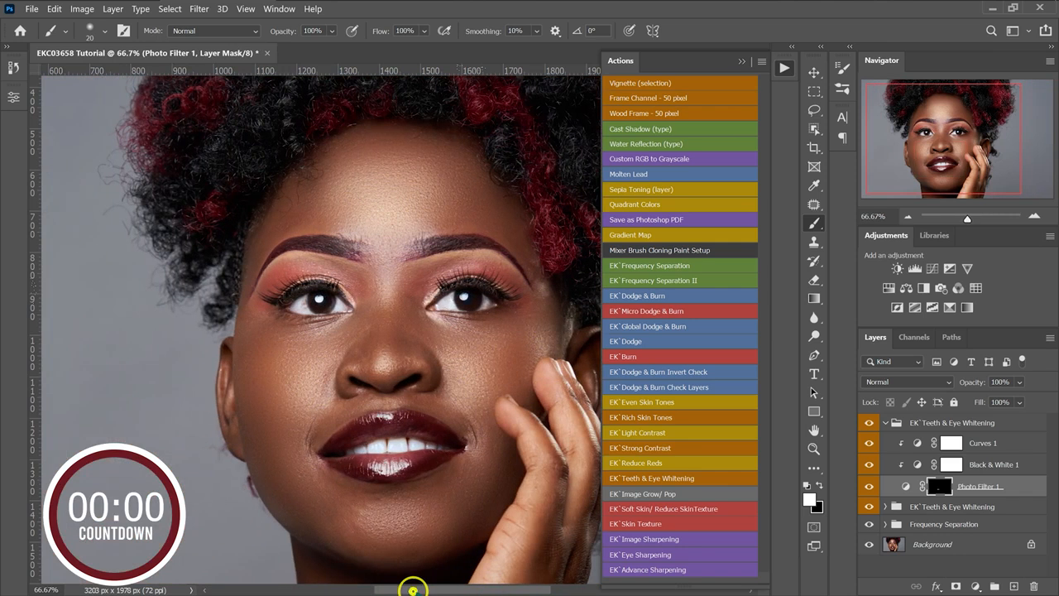
left_click(868, 422)
left_click(869, 422)
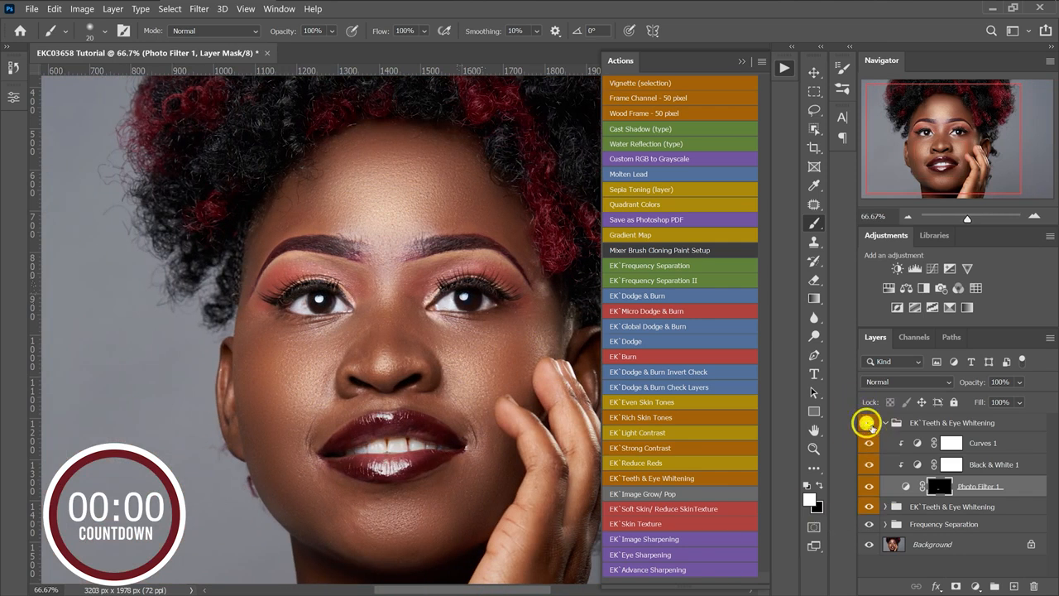